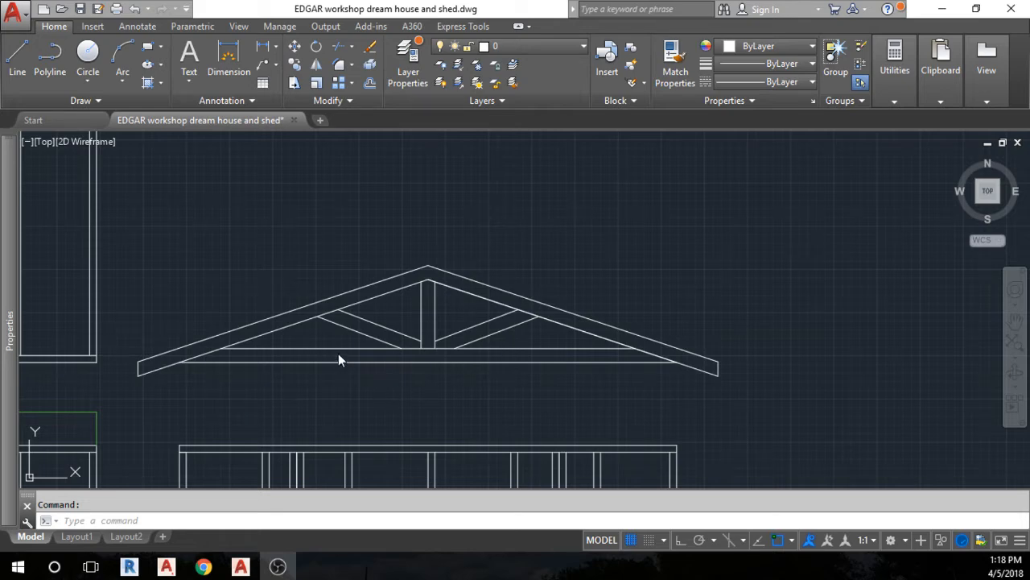
# Measure the width of the truss's vertical centre post along the bottom chord.
pyautogui.click(233, 52)
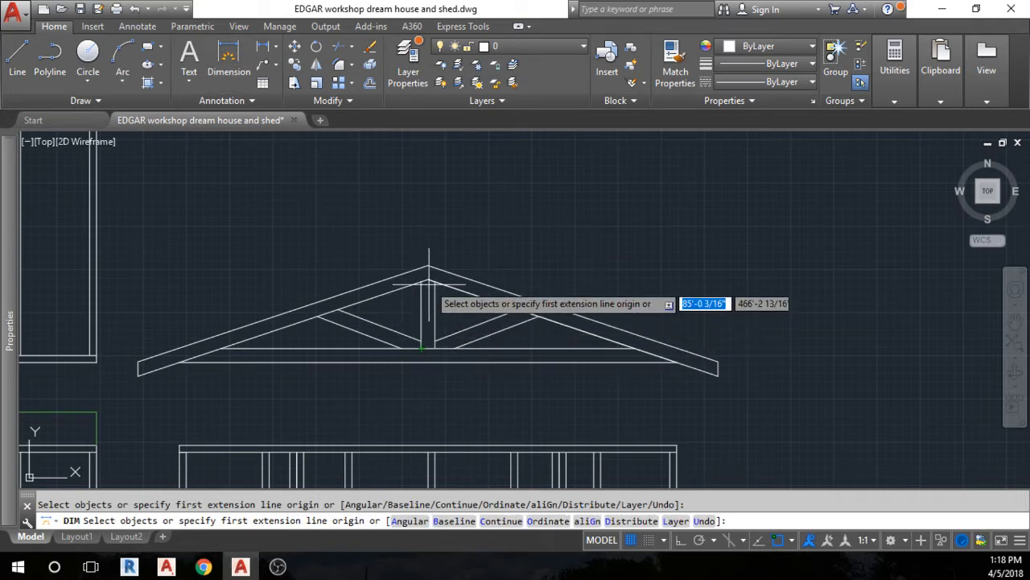
pyautogui.click(421, 347)
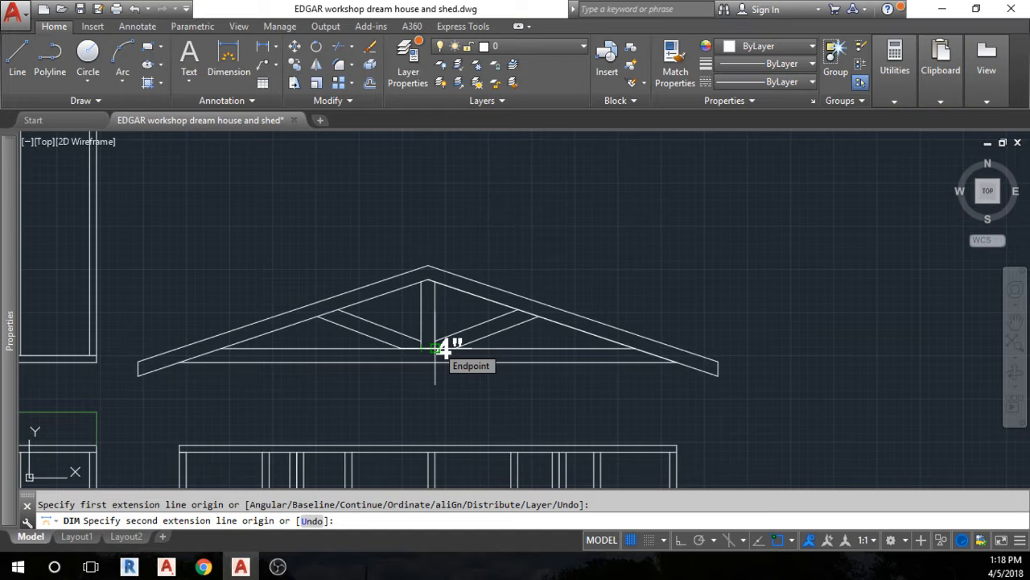
pyautogui.press('Escape')
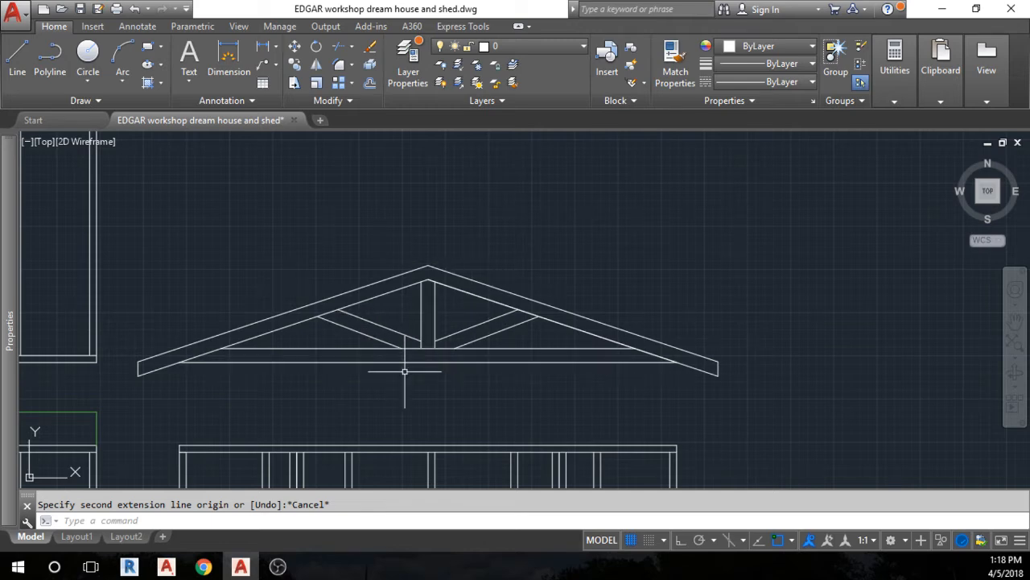
# Measure the wall frame's top plate and the truss's bottom chord from end to end.
pyautogui.click(229, 58)
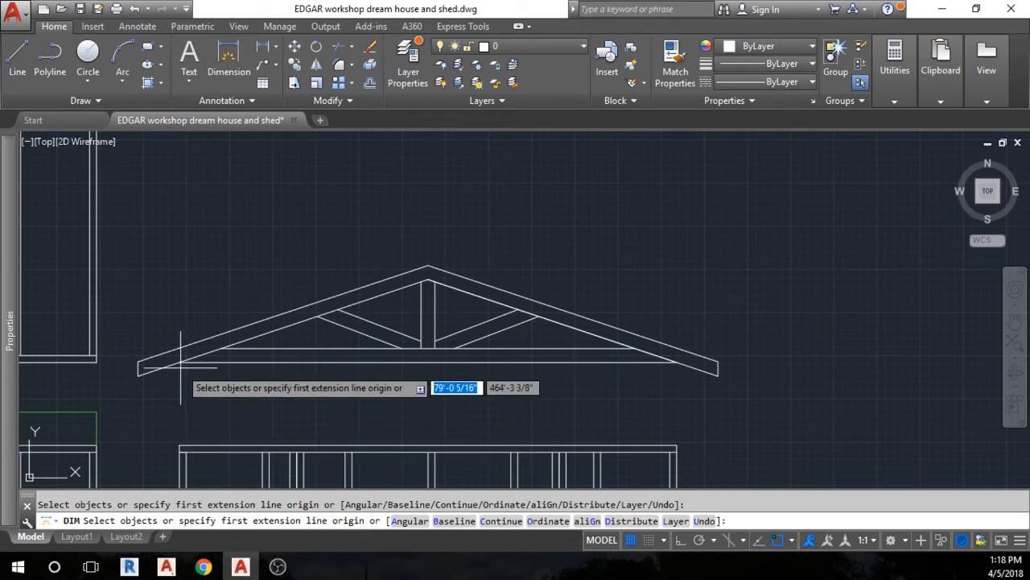
pyautogui.click(180, 445)
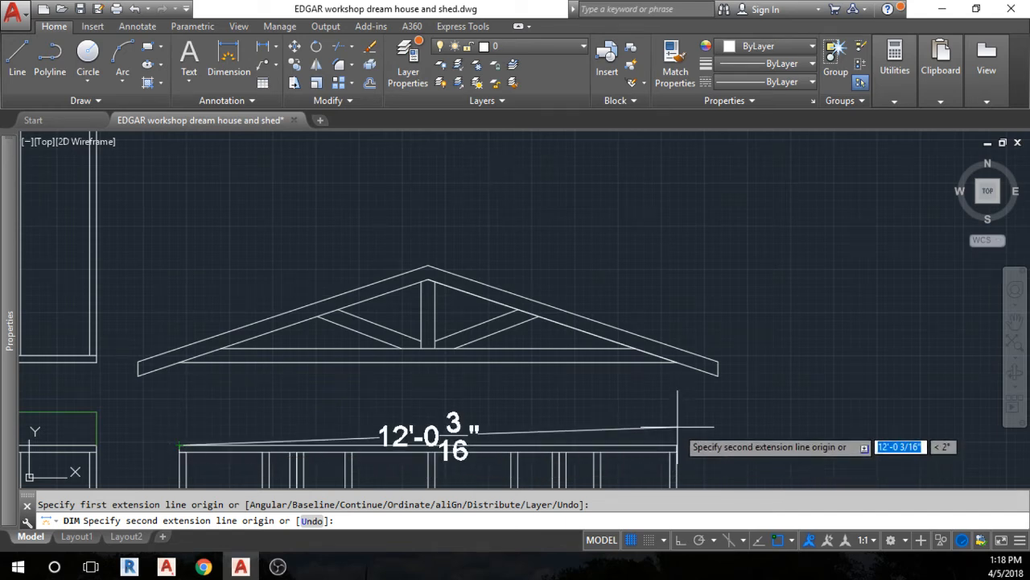
pyautogui.press('Escape')
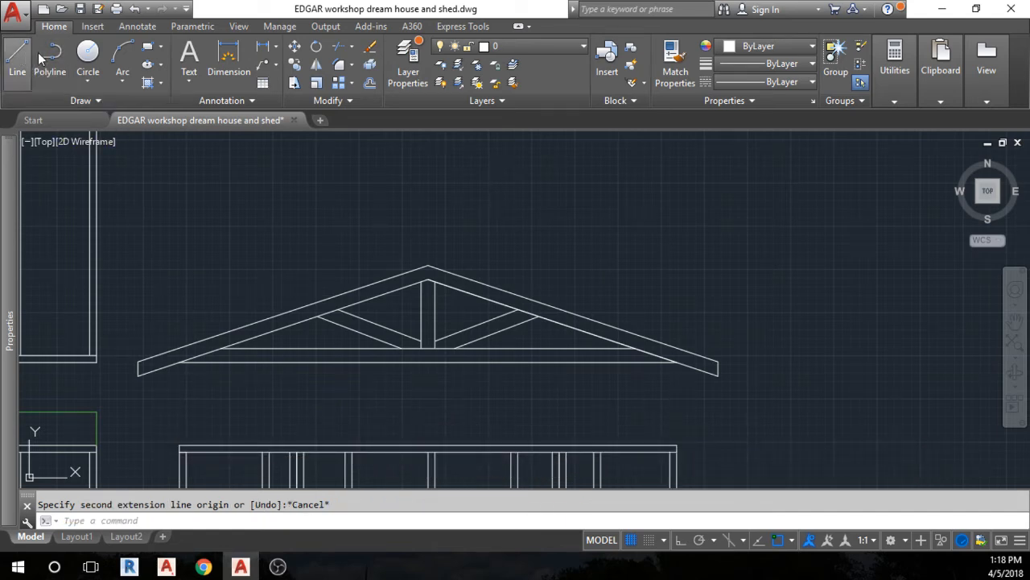
pyautogui.click(229, 57)
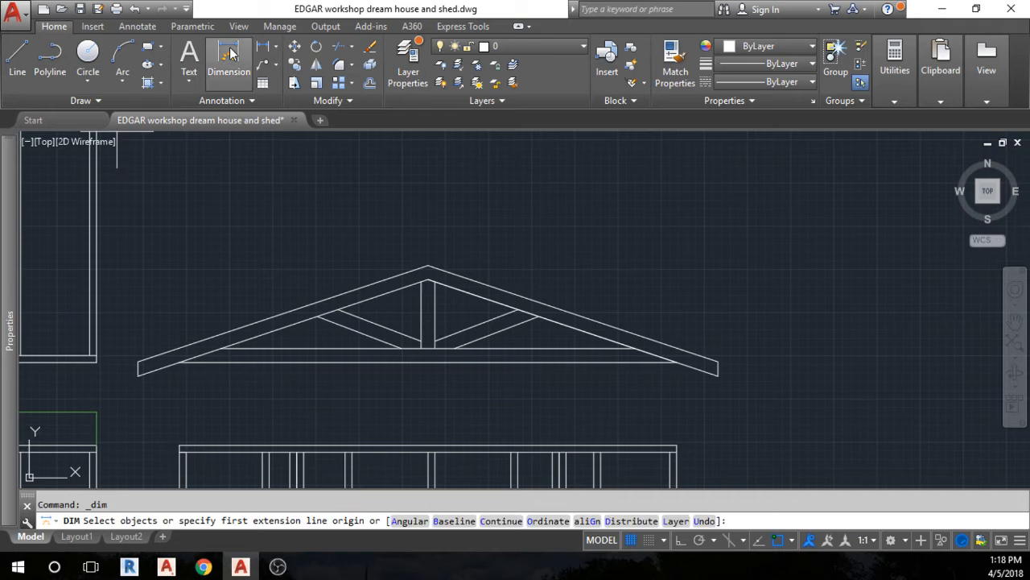
pyautogui.click(179, 362)
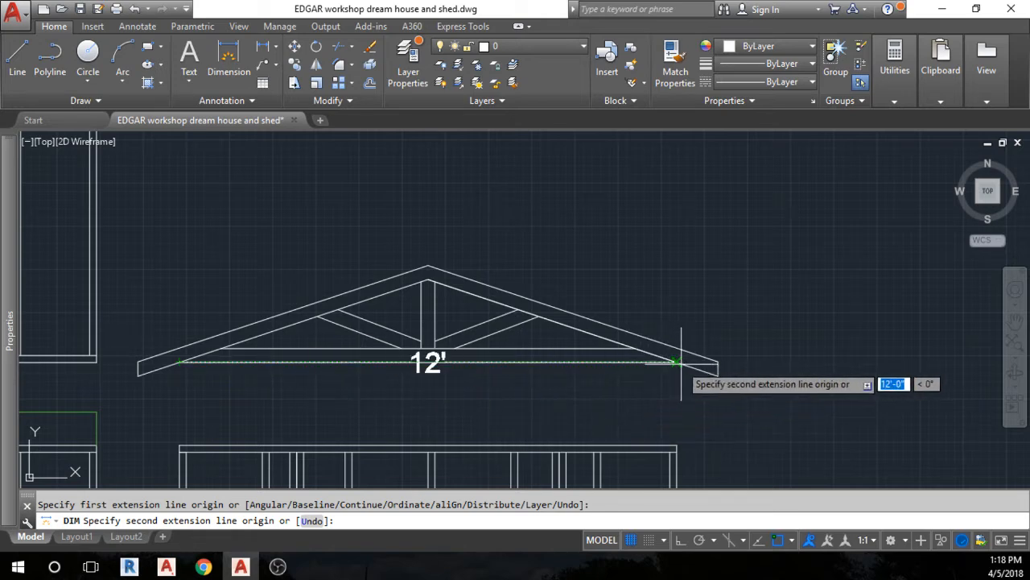
pyautogui.press('Escape')
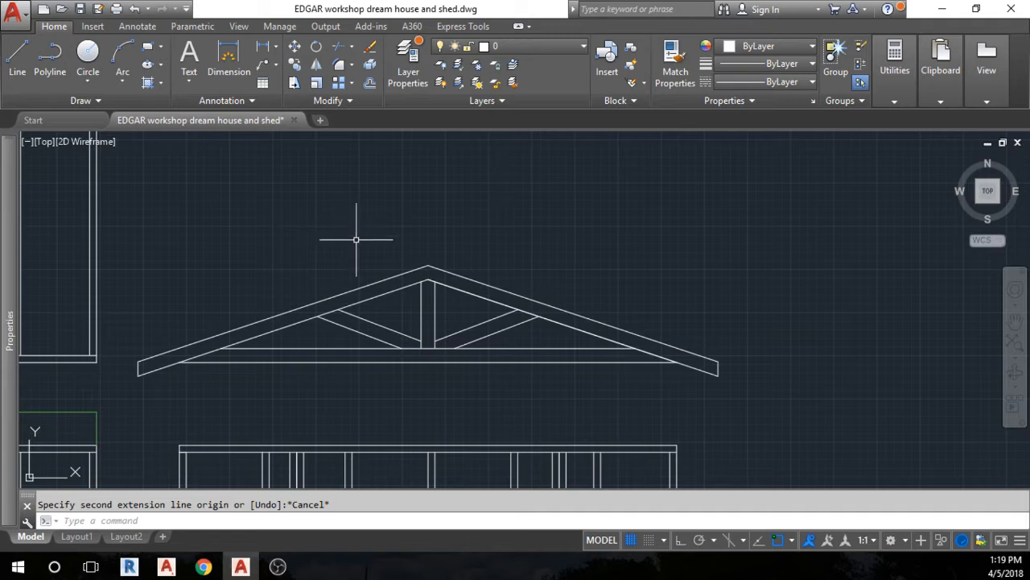
# Draw a 24-inch vertical line up from the top-left corner of the wall frame beside the empty area.
pyautogui.scroll(-4, 595, 292)
pyautogui.moveTo(627, 299); pyautogui.dragTo(1, 332, button='middle')
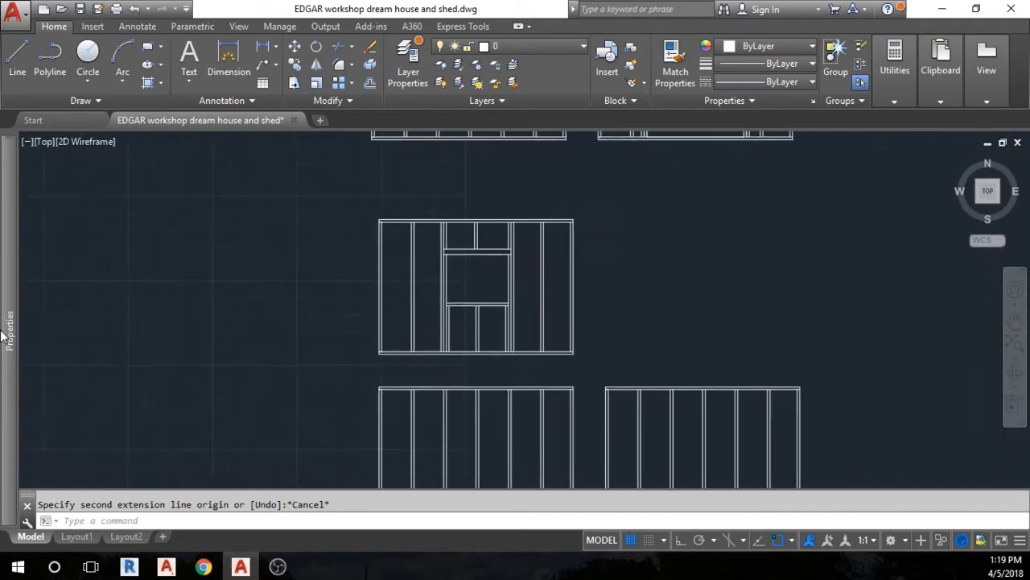
pyautogui.moveTo(707, 314)
pyautogui.mouseDown(button='middle')
pyautogui.moveTo(405, 315)
pyautogui.moveTo(517, 443)
pyautogui.moveTo(530, 528)
pyautogui.moveTo(517, 329)
pyautogui.moveTo(506, 320)
pyautogui.moveTo(458, 372)
pyautogui.moveTo(517, 355)
pyautogui.moveTo(499, 351)
pyautogui.mouseUp(button='middle')
pyautogui.scroll(-2, 530, 525)
pyautogui.scroll(4, 478, 324)
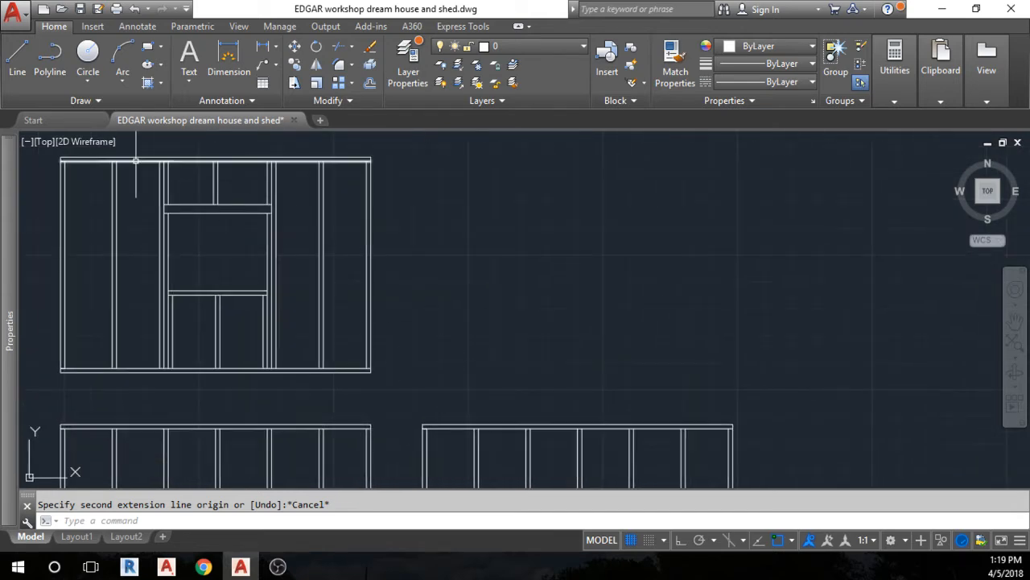
pyautogui.click(17, 56)
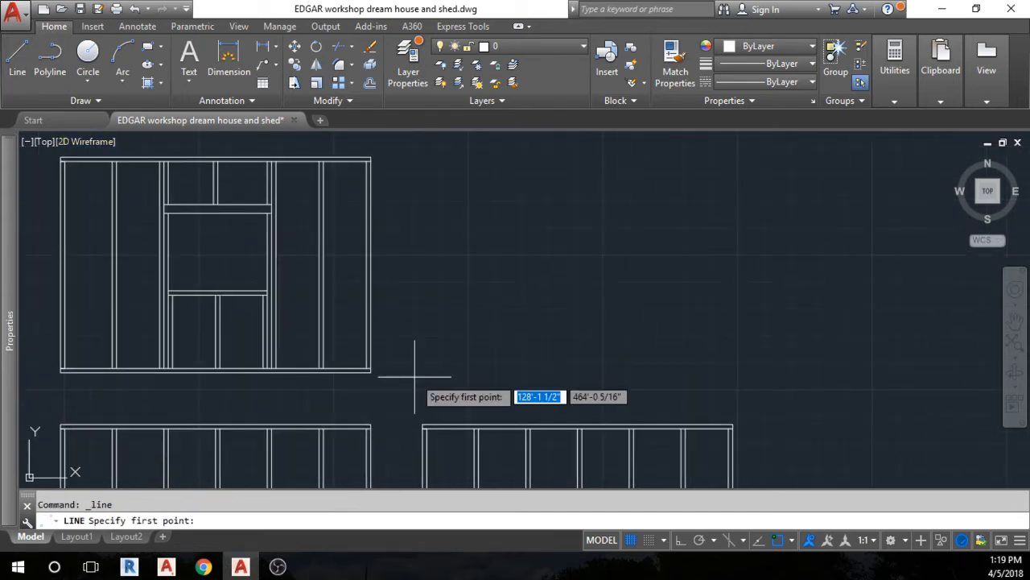
pyautogui.click(422, 425)
pyautogui.write('2')
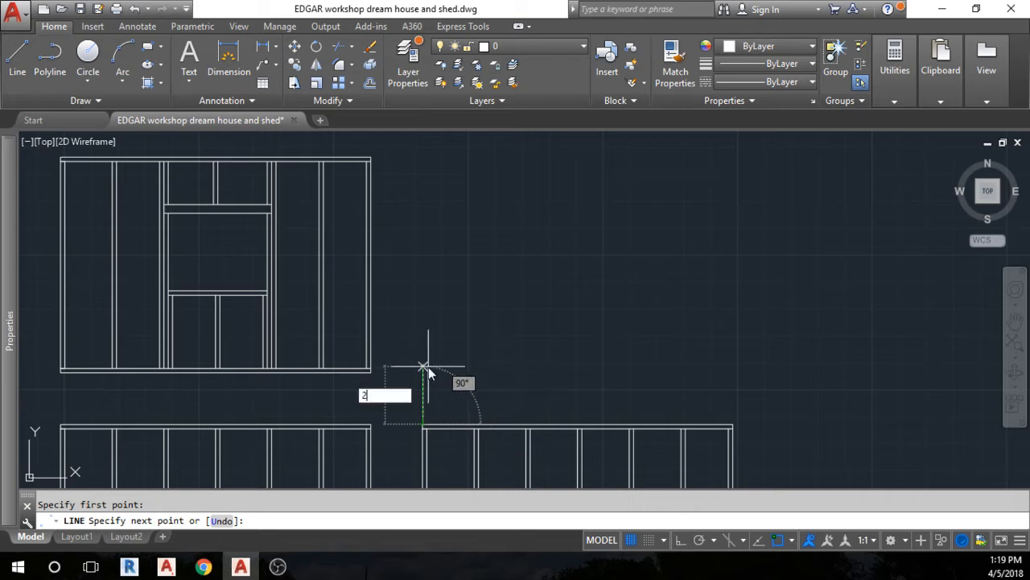
pyautogui.write('4')
pyautogui.press('Return')
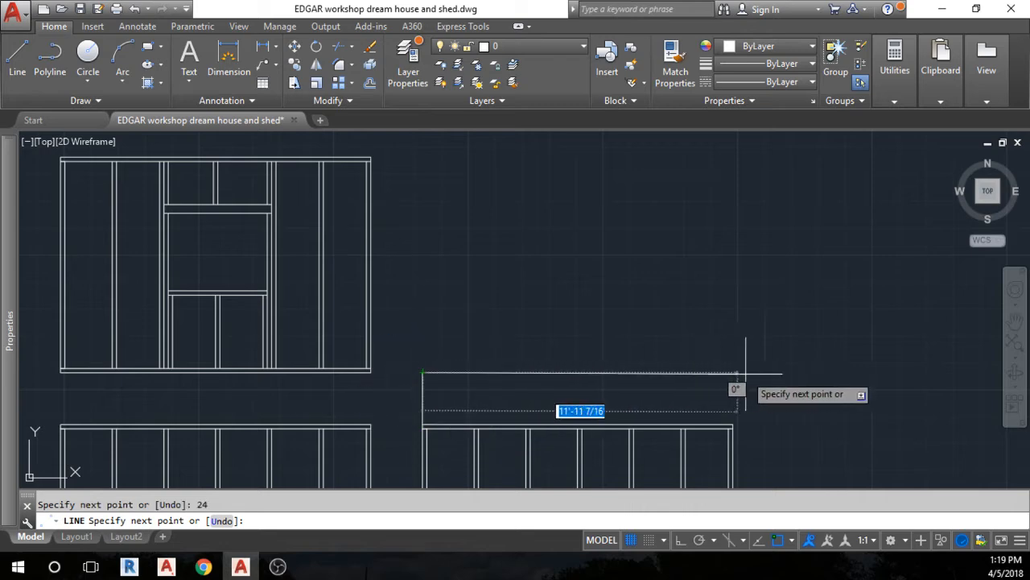
# With Ortho on, draw a 12' horizontal line rightward from the vertical line's top end, and delete the vertical line.
pyautogui.press('F8')
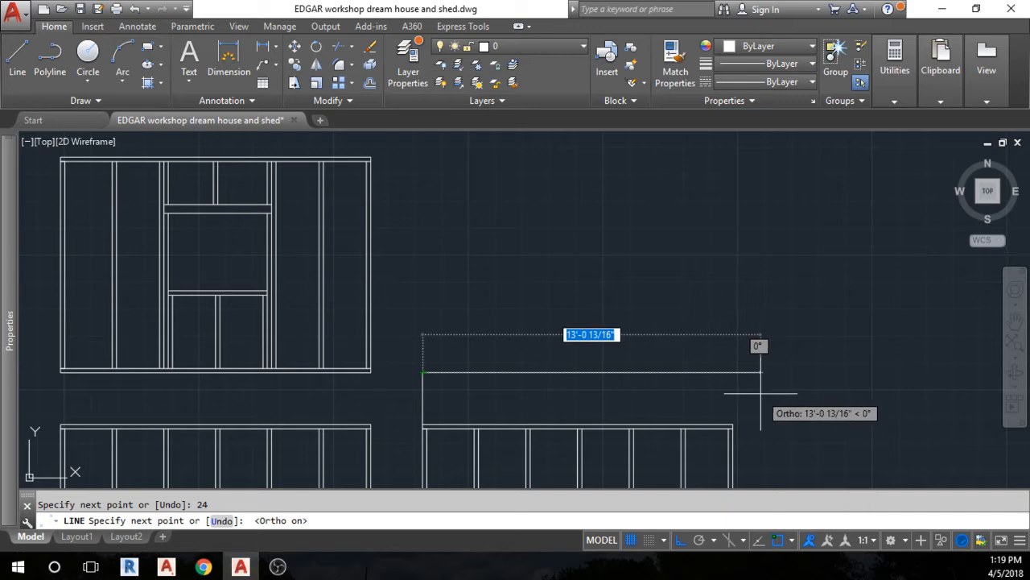
pyautogui.write('12')
pyautogui.press('Return')
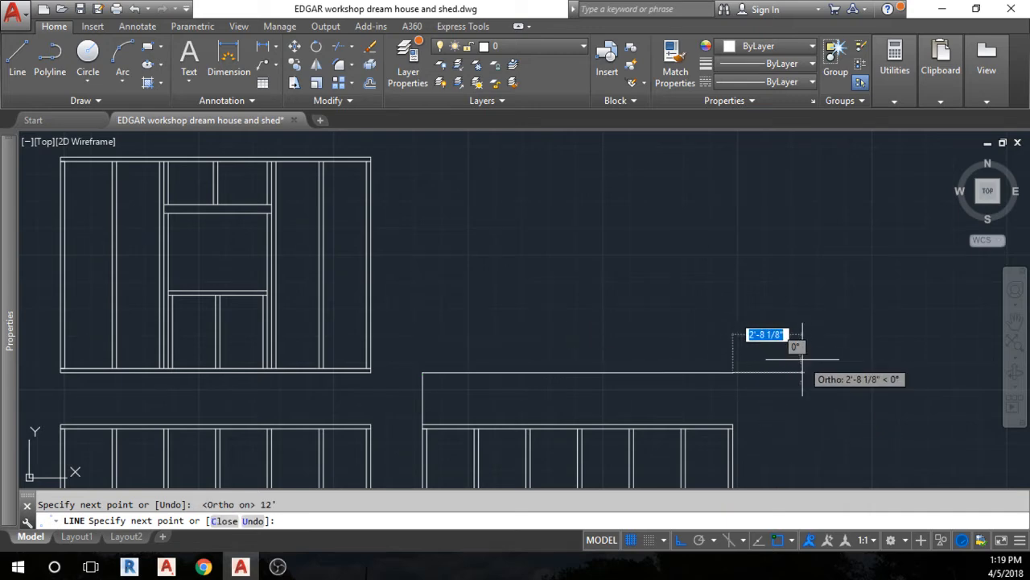
pyautogui.press('Escape')
pyautogui.click(421, 393)
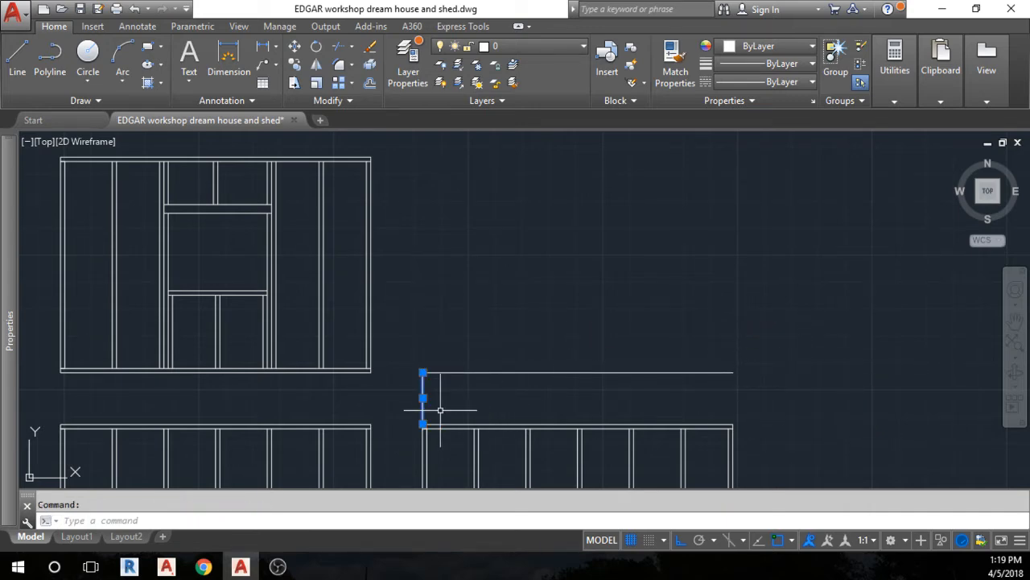
pyautogui.press('Delete')
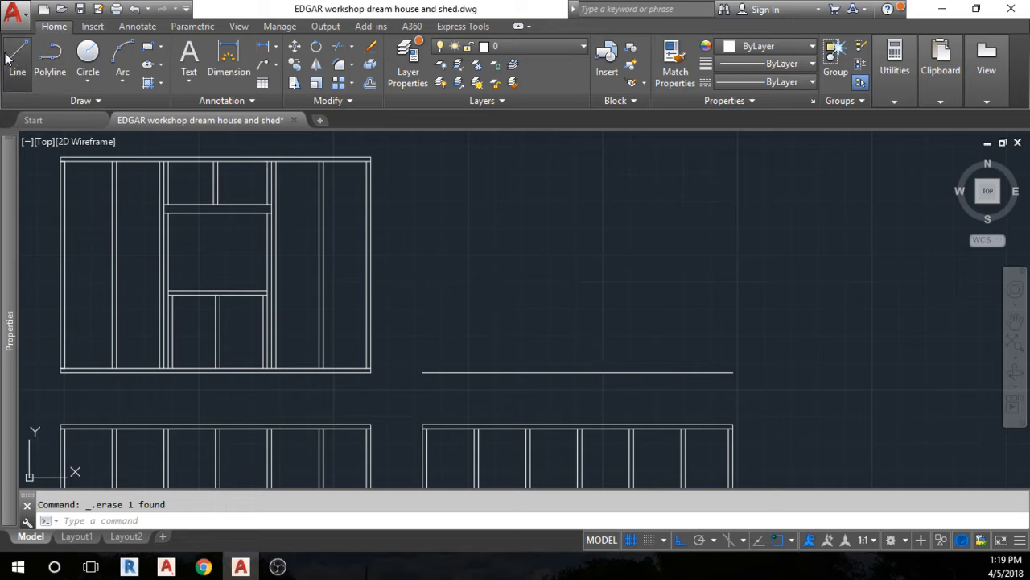
# Draw a 24-inch line straight up from the 12' line's midpoint, continuing with Ortho off to the base line's left end.
pyautogui.click(17, 61)
pyautogui.click(578, 372)
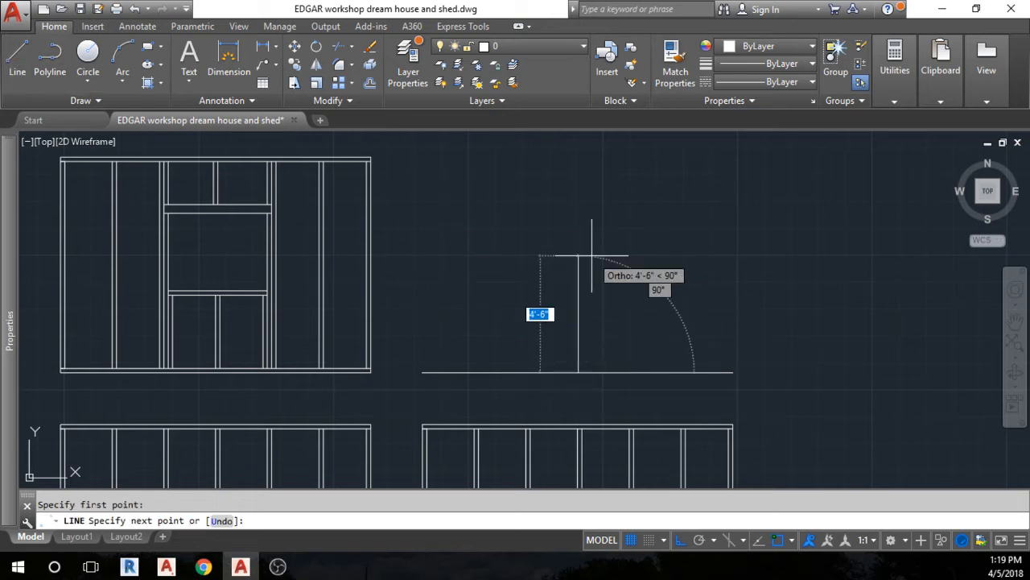
pyautogui.write('24')
pyautogui.press('Return')
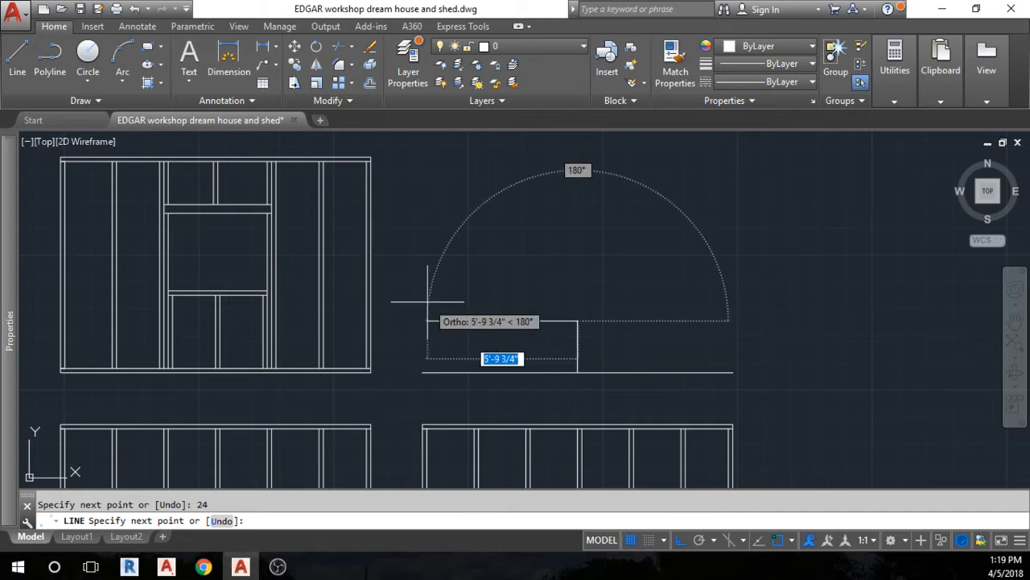
pyautogui.press('F8')
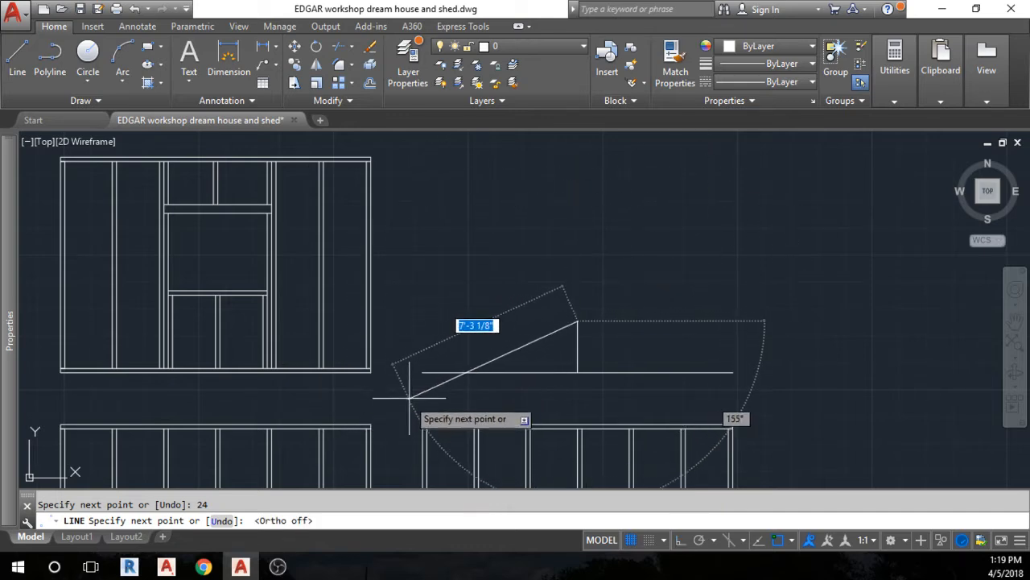
pyautogui.click(425, 372)
pyautogui.press('Escape')
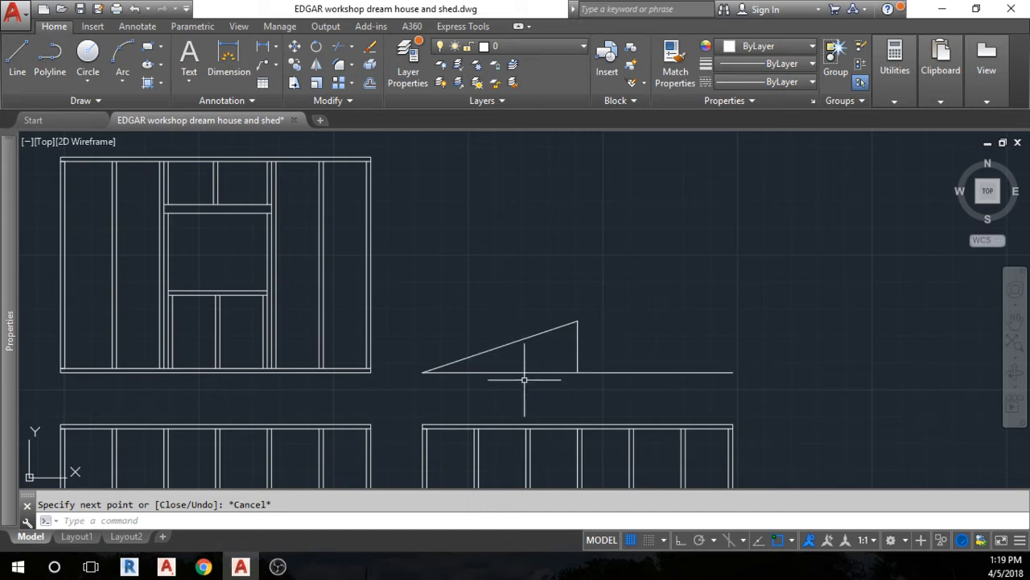
# Offset the horizontal base line and the sloped rafter line upward by 4 inches.
pyautogui.scroll(2, 524, 378)
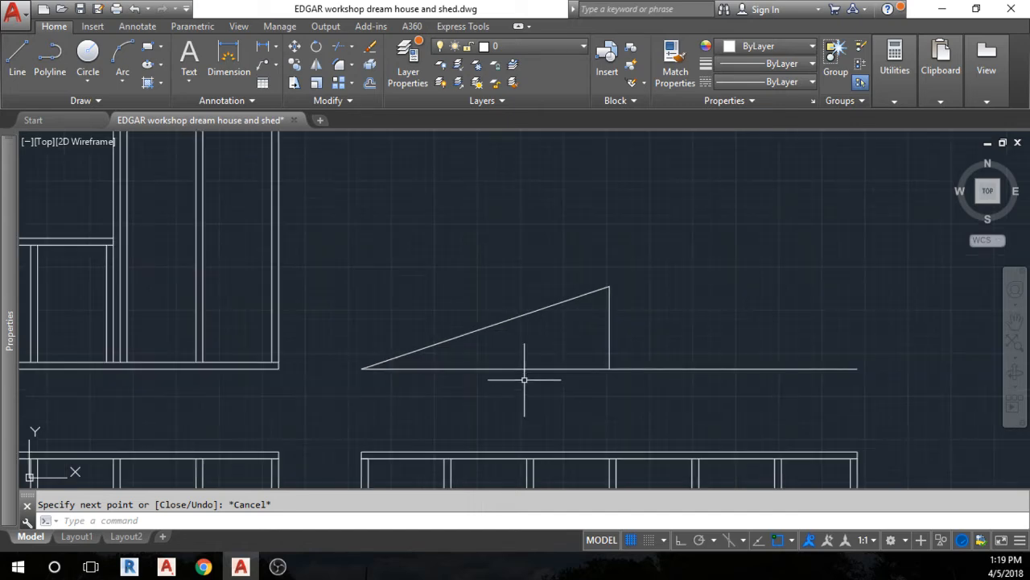
pyautogui.click(371, 87)
pyautogui.write('4')
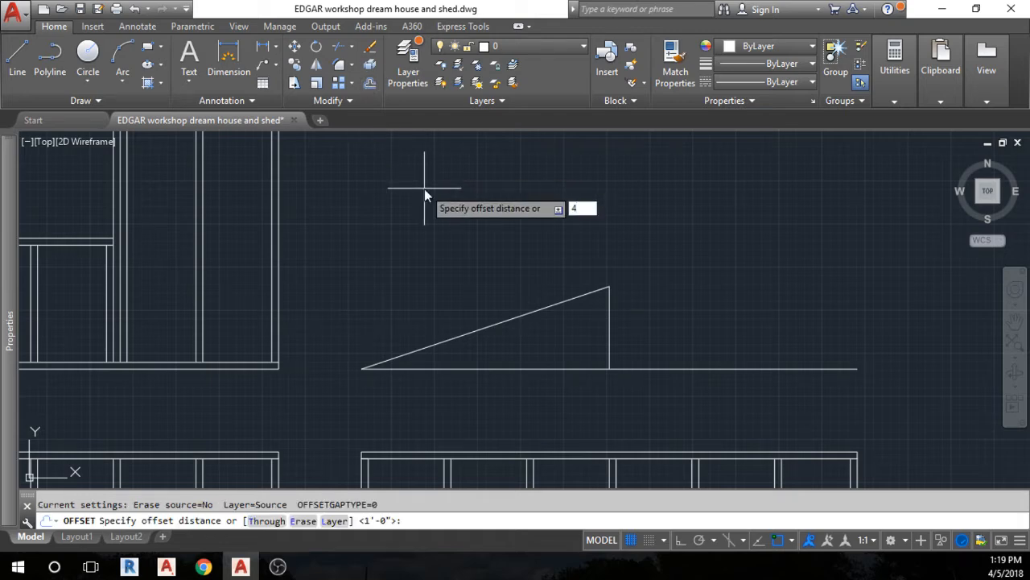
pyautogui.press('Return')
pyautogui.click(557, 368)
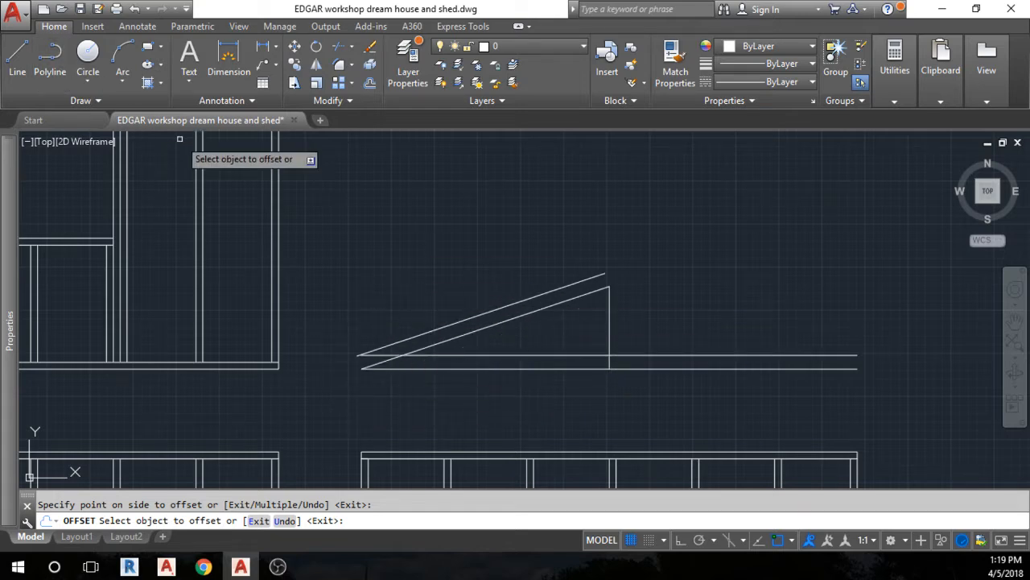
pyautogui.press('Escape')
# Draw a vertical line upward from the top of the centre line, past the offset rafter line.
pyautogui.click(17, 56)
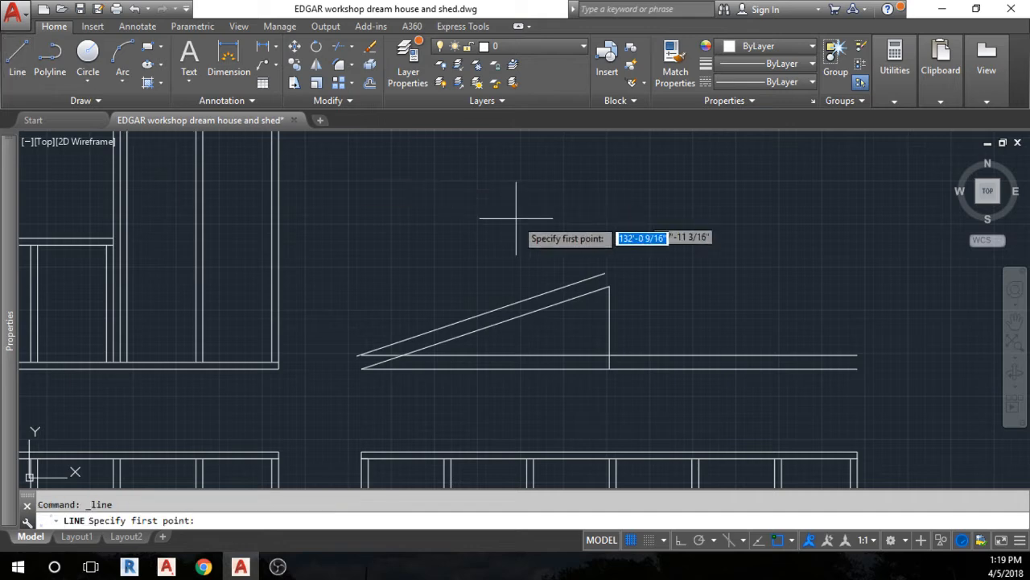
pyautogui.click(609, 287)
pyautogui.click(610, 215)
pyautogui.press('Escape')
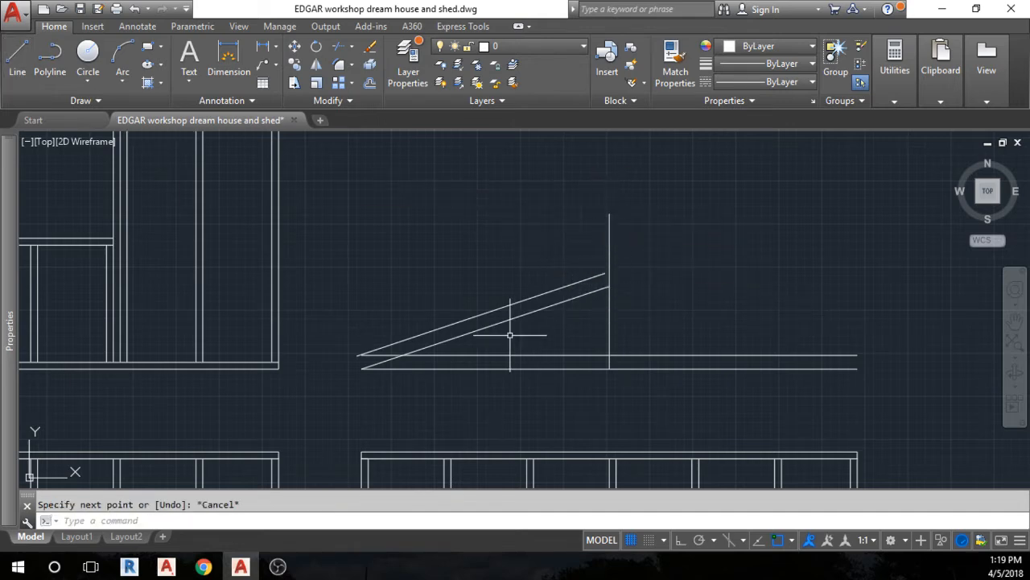
# With Ortho on, draw a vertical line upward from the base line's left end.
pyautogui.click(17, 57)
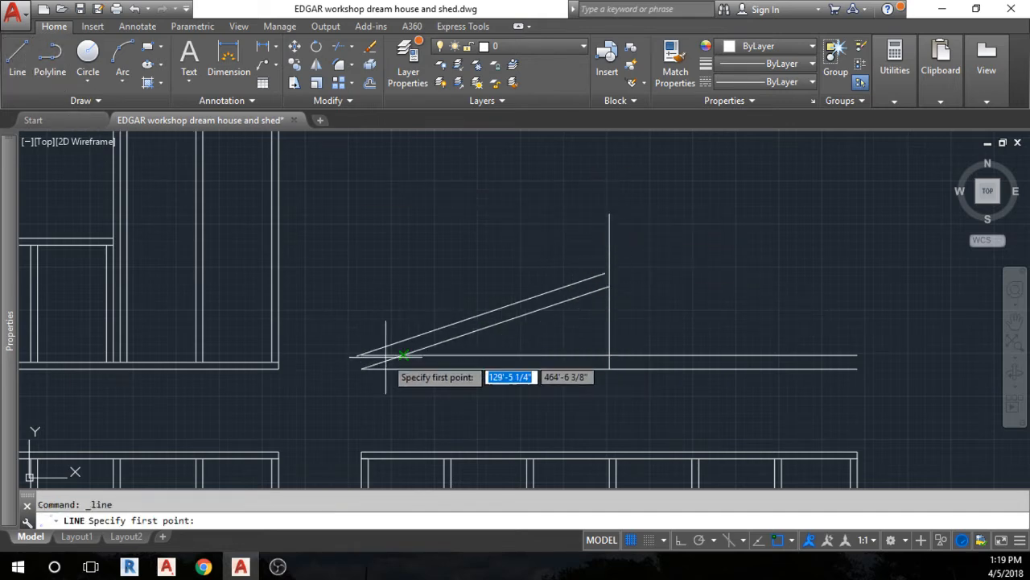
pyautogui.click(362, 368)
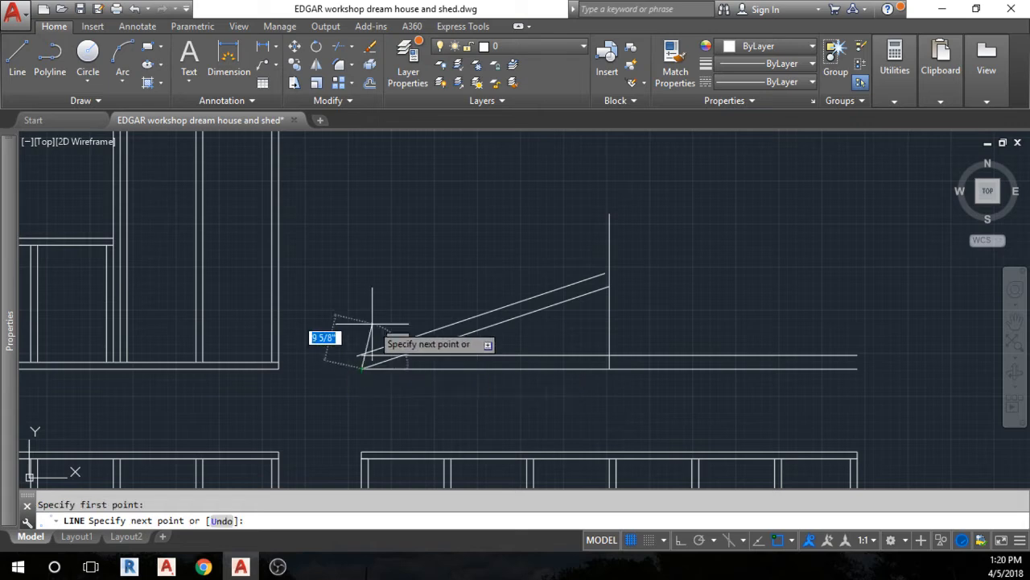
pyautogui.press('F8')
pyautogui.click(368, 271)
pyautogui.press('Escape')
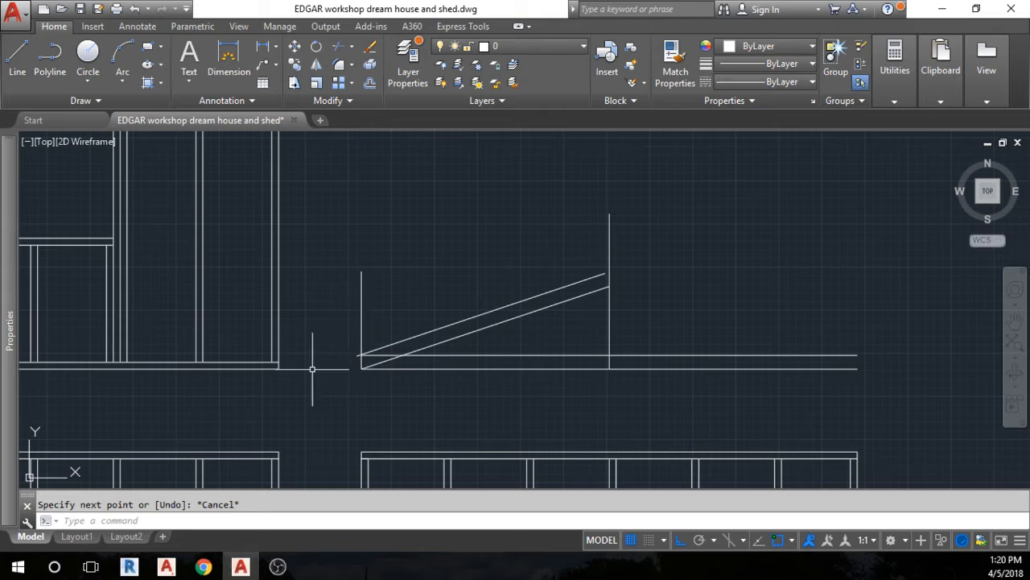
# Offset the vertical line at the base's left end 12 inches outward to the left, and erase the original line.
pyautogui.click(369, 83)
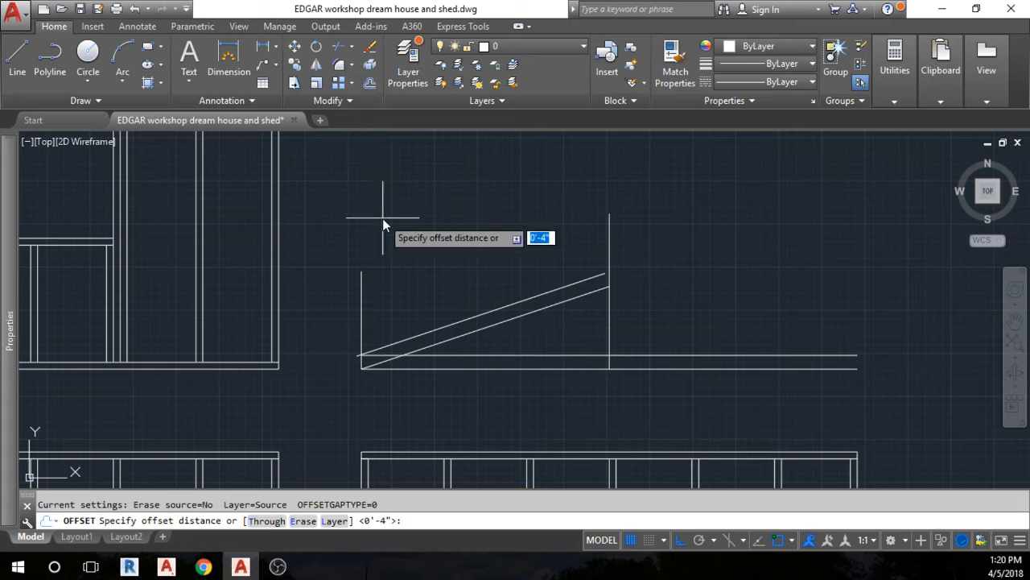
pyautogui.write('12')
pyautogui.press('Return')
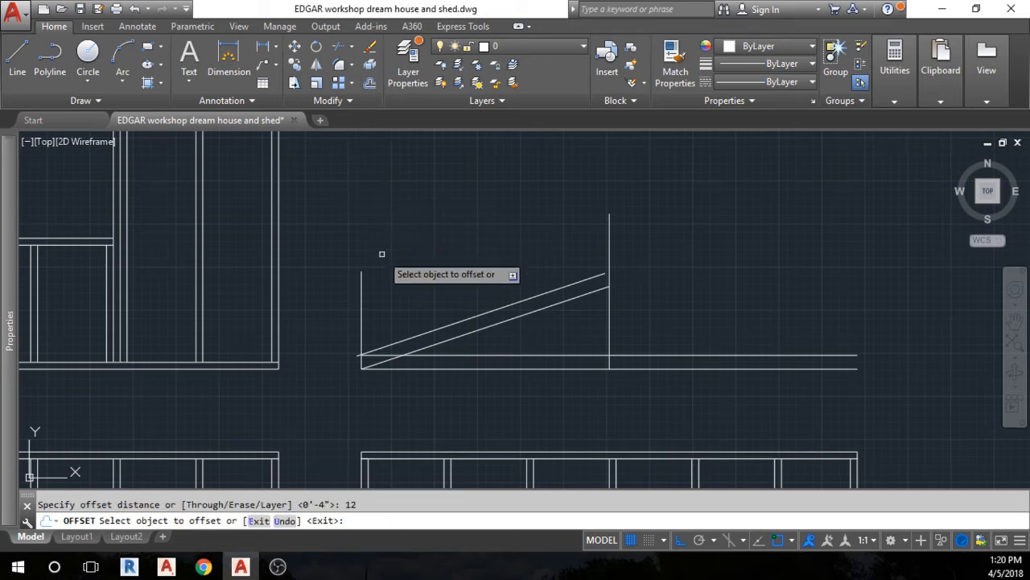
pyautogui.click(360, 299)
pyautogui.click(350, 307)
pyautogui.press('Escape')
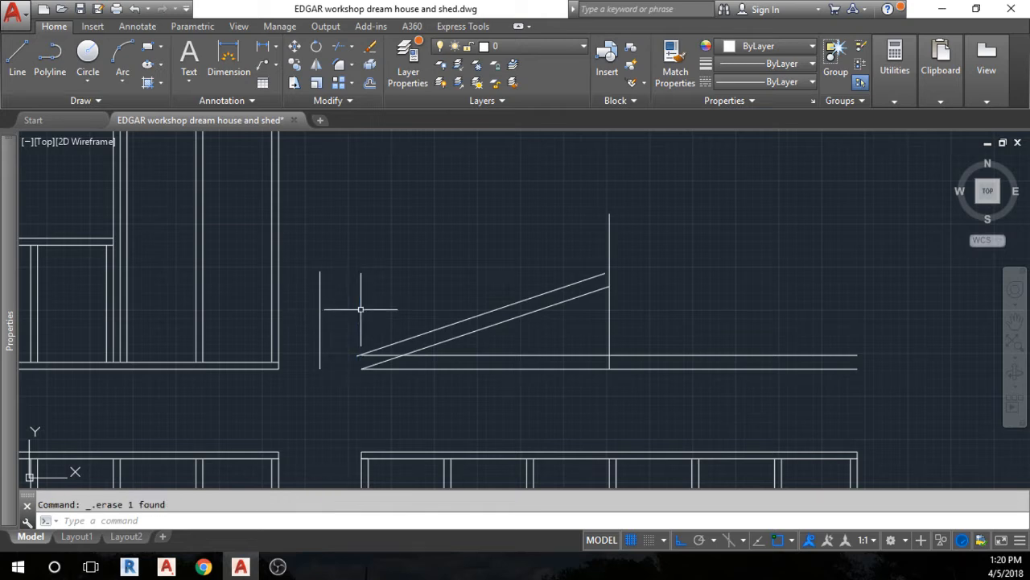
# Move the vertical overhang line down so that its midpoint sits level with the bottom base line.
pyautogui.click(319, 316)
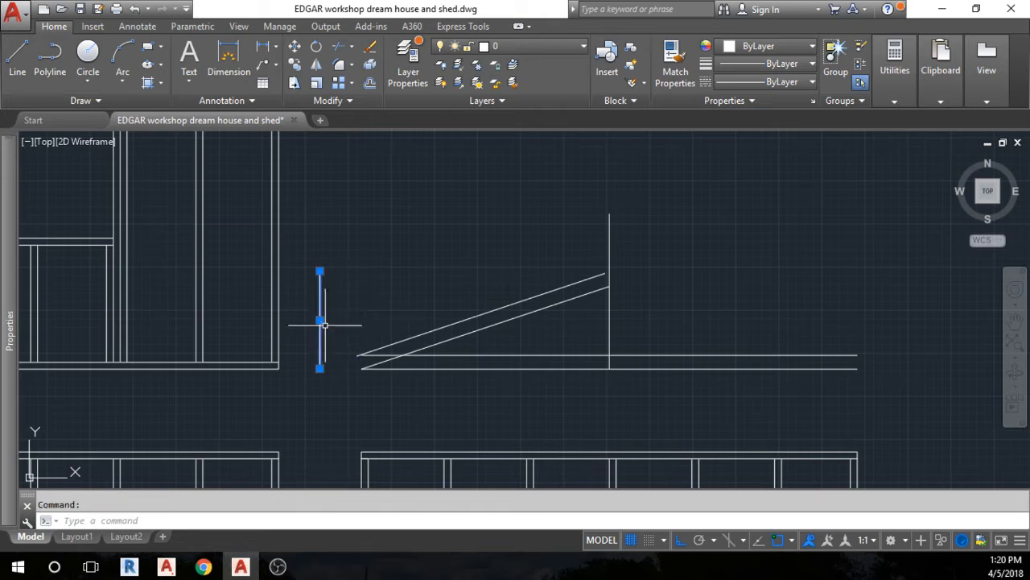
pyautogui.click(319, 320)
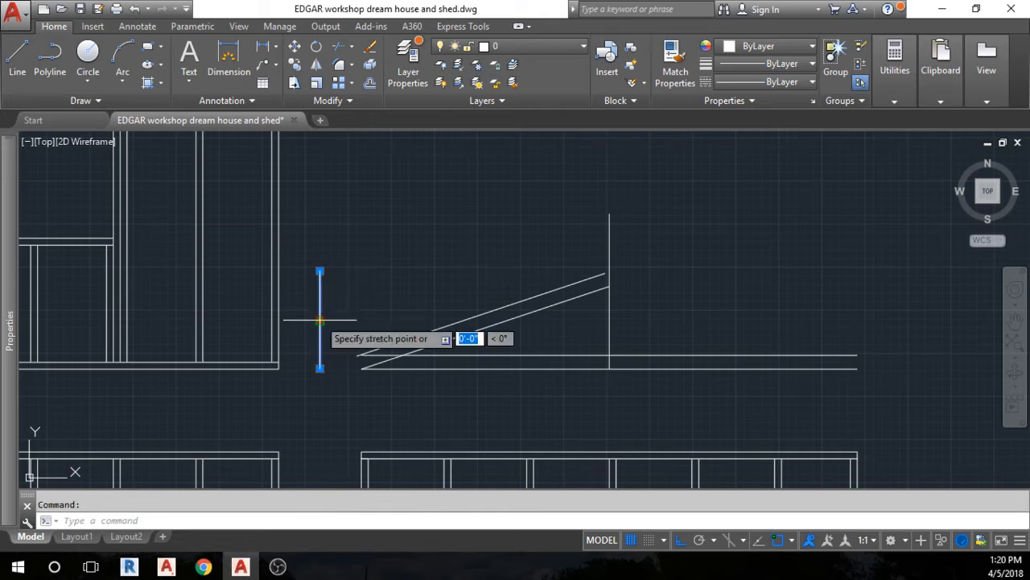
pyautogui.click(319, 369)
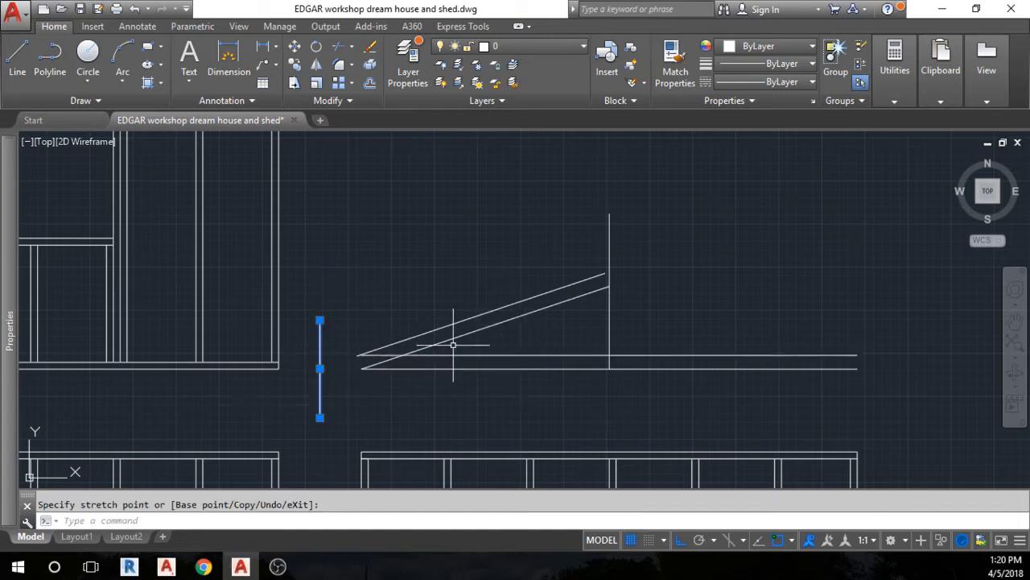
pyautogui.press('Escape')
pyautogui.press('Escape')
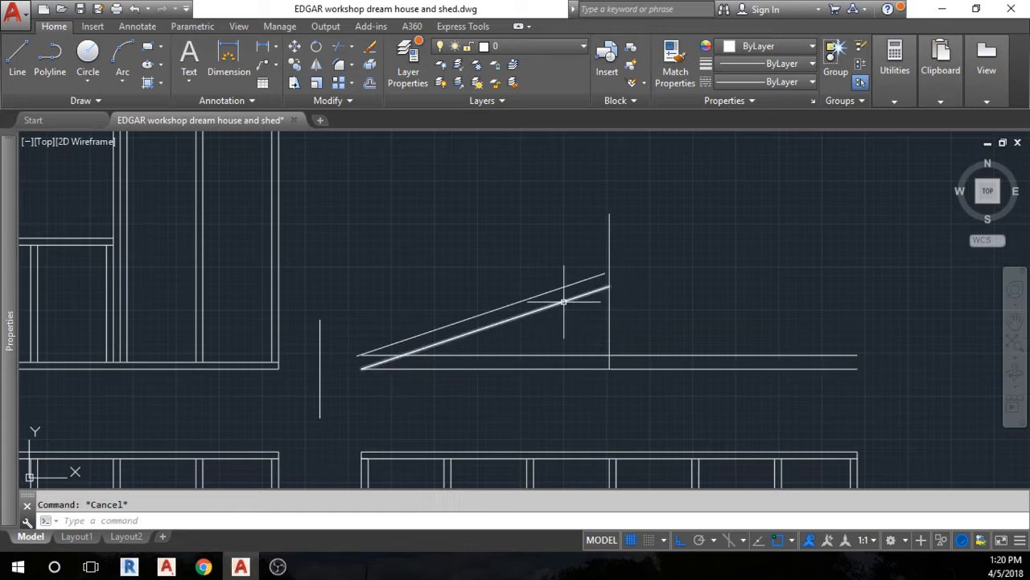
# With Ortho off, stretch the upper rafter line's top end along its slope past the centre line, to a length of about 9'-10".
pyautogui.click(586, 281)
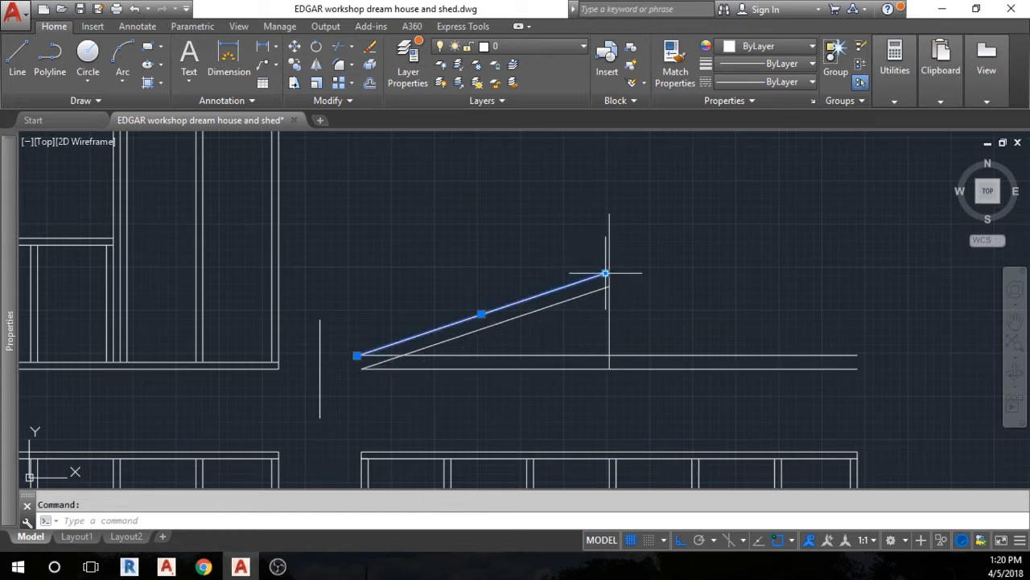
pyautogui.click(605, 274)
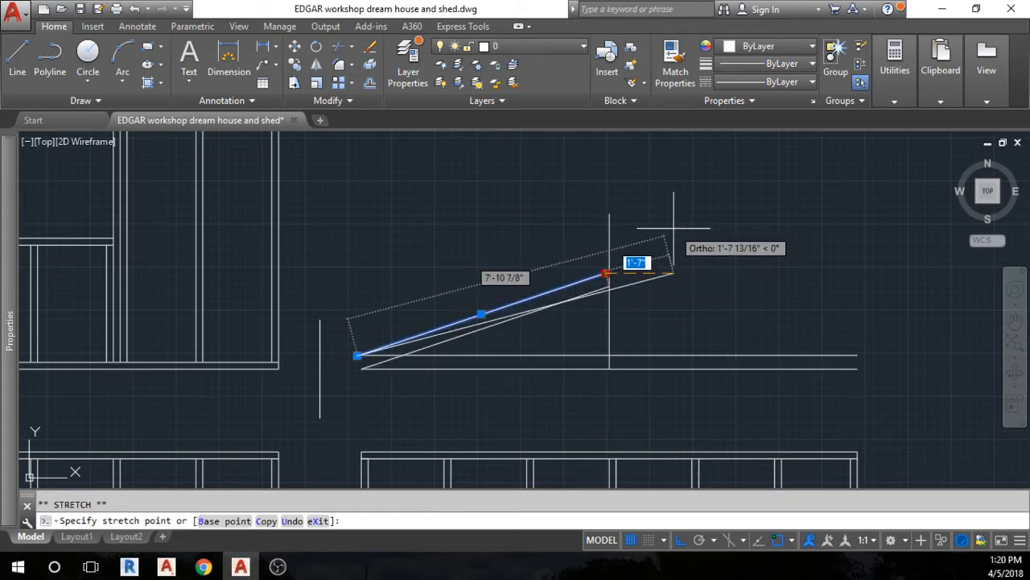
pyautogui.press('F8')
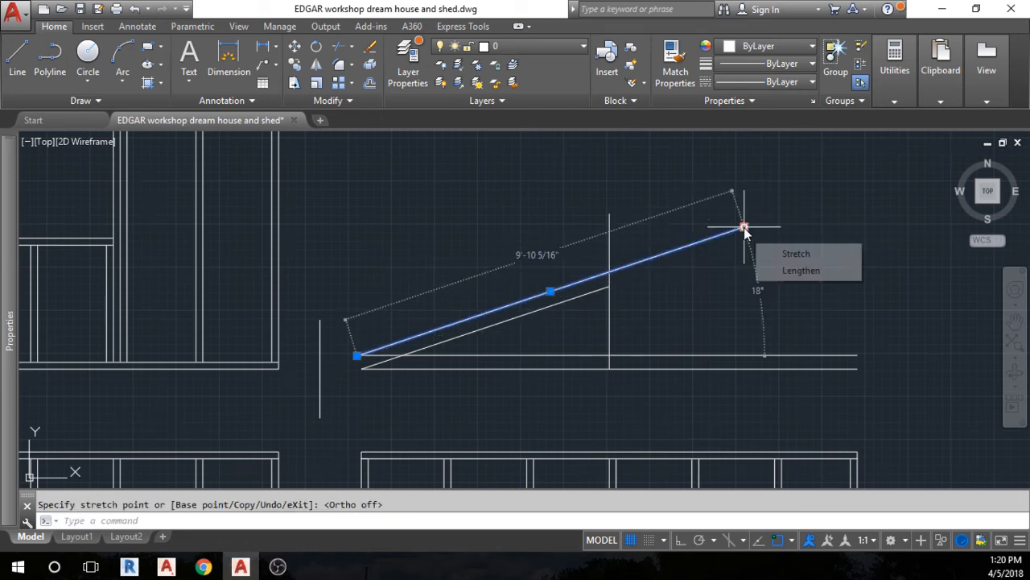
pyautogui.click(744, 227)
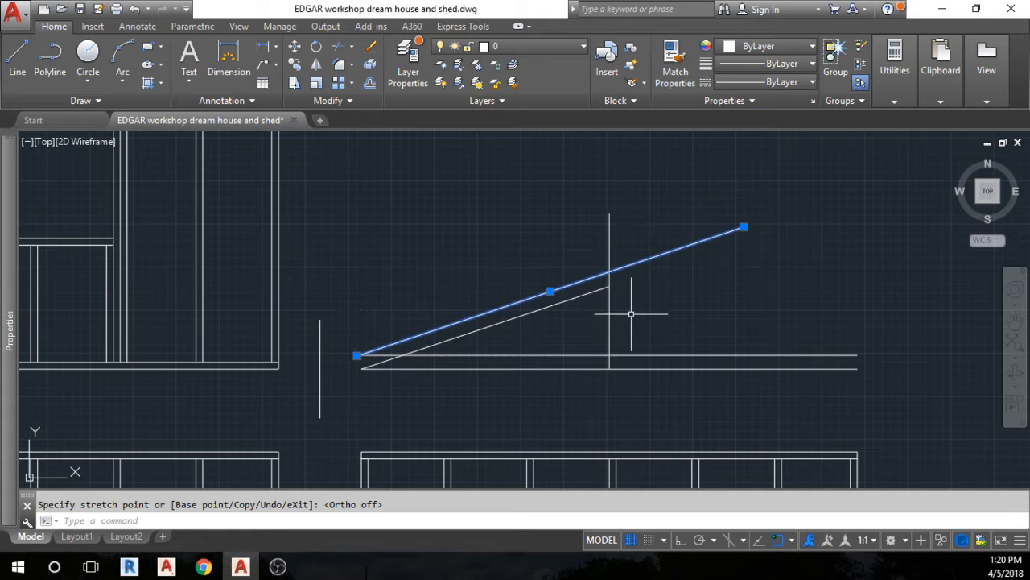
pyautogui.press('Escape')
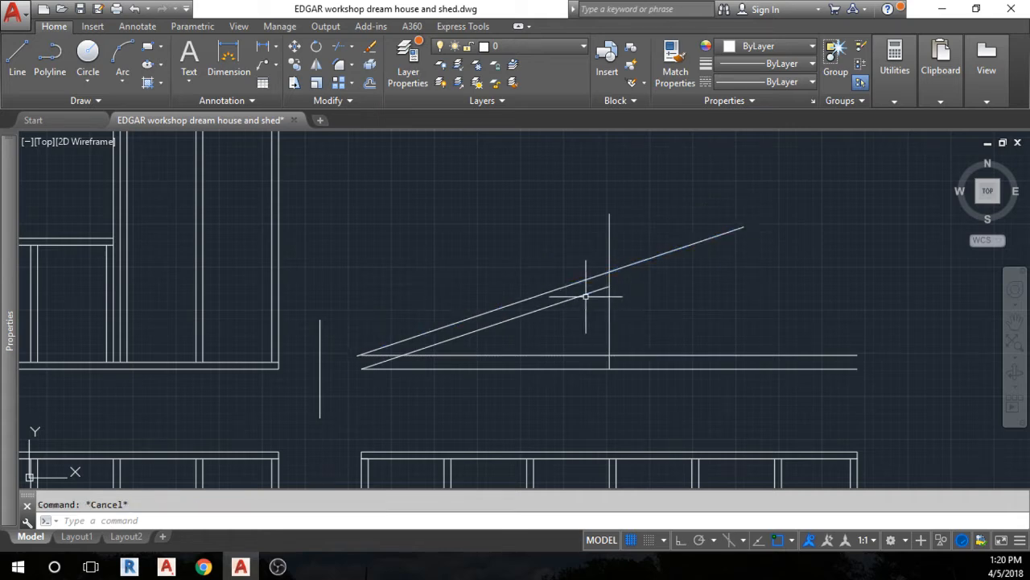
# Stretch the lower ends of both rafter lines along their slope past the vertical overhang line, the lower one by about 1'-9".
pyautogui.click(585, 297)
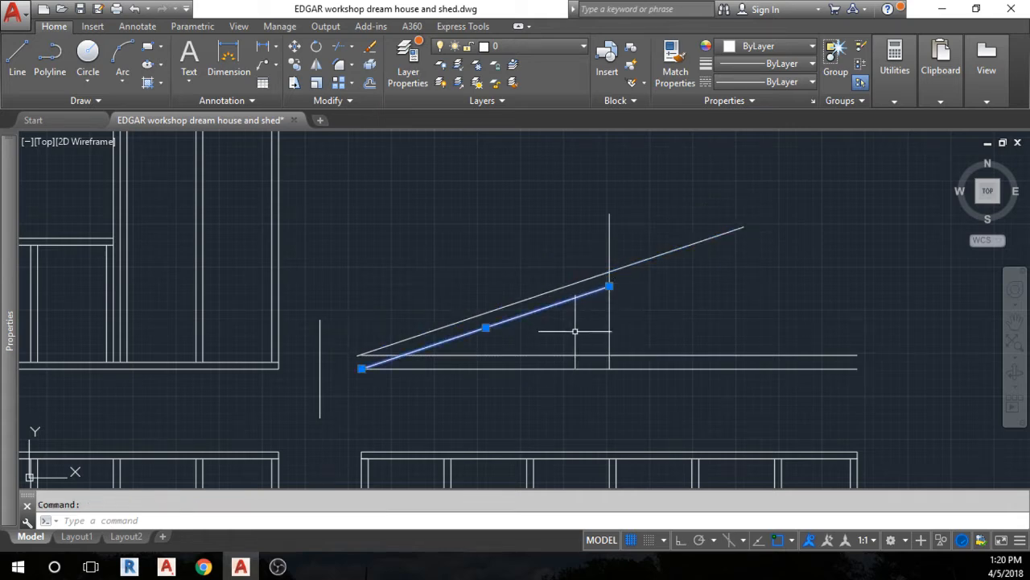
pyautogui.press('Escape')
pyautogui.scroll(4, 328, 385)
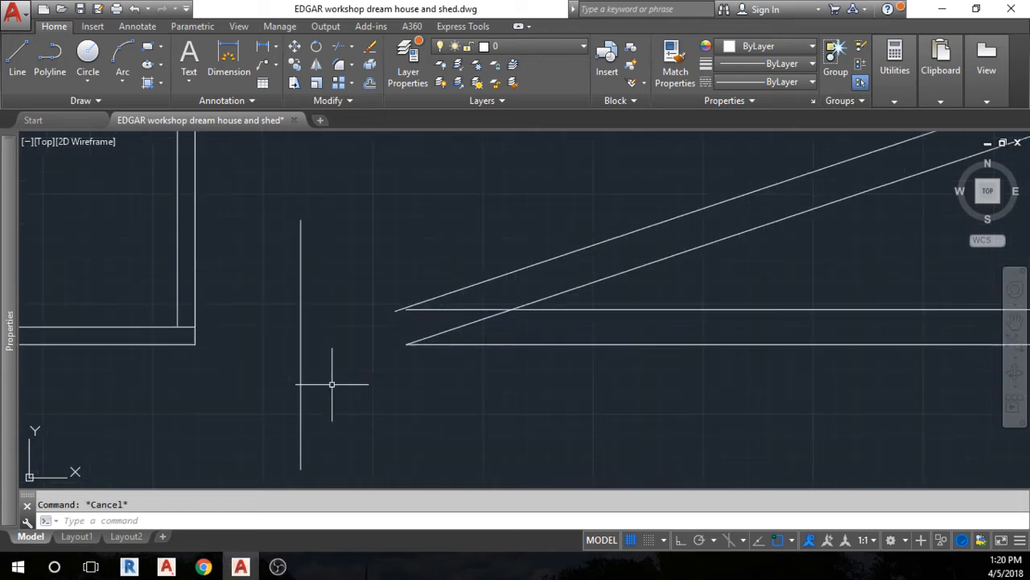
pyautogui.click(418, 343)
pyautogui.click(406, 344)
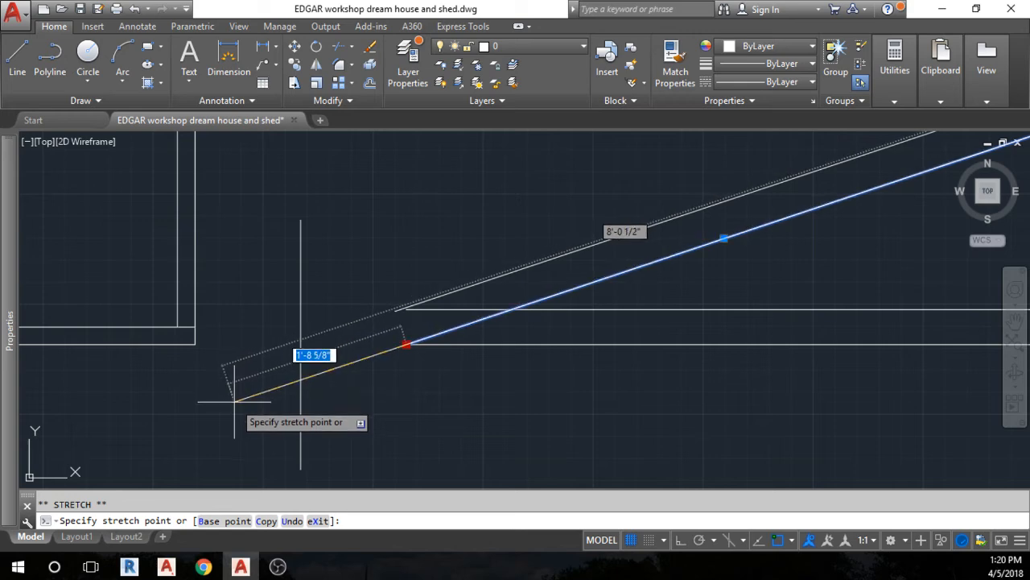
pyautogui.click(233, 400)
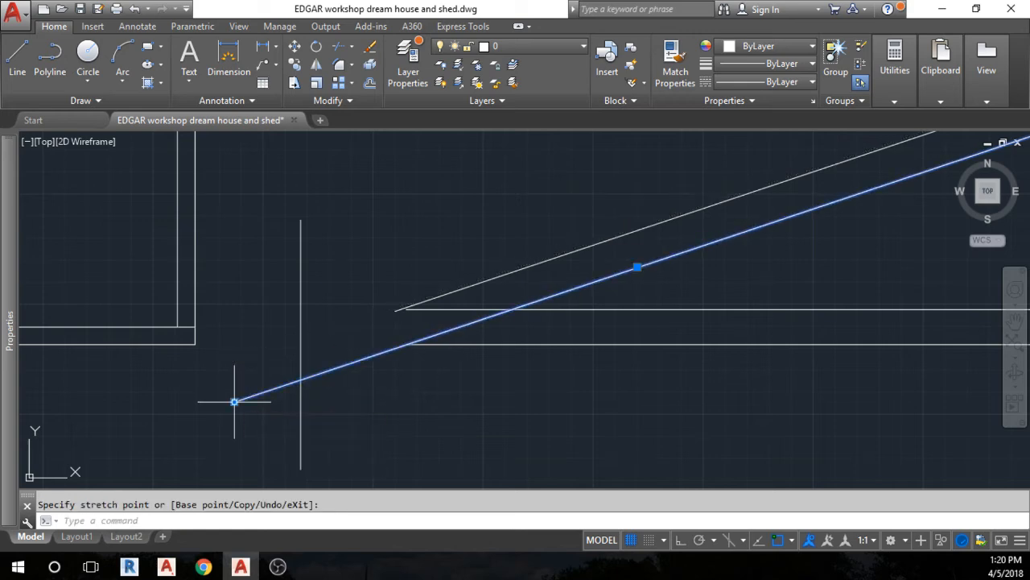
pyautogui.click(446, 293)
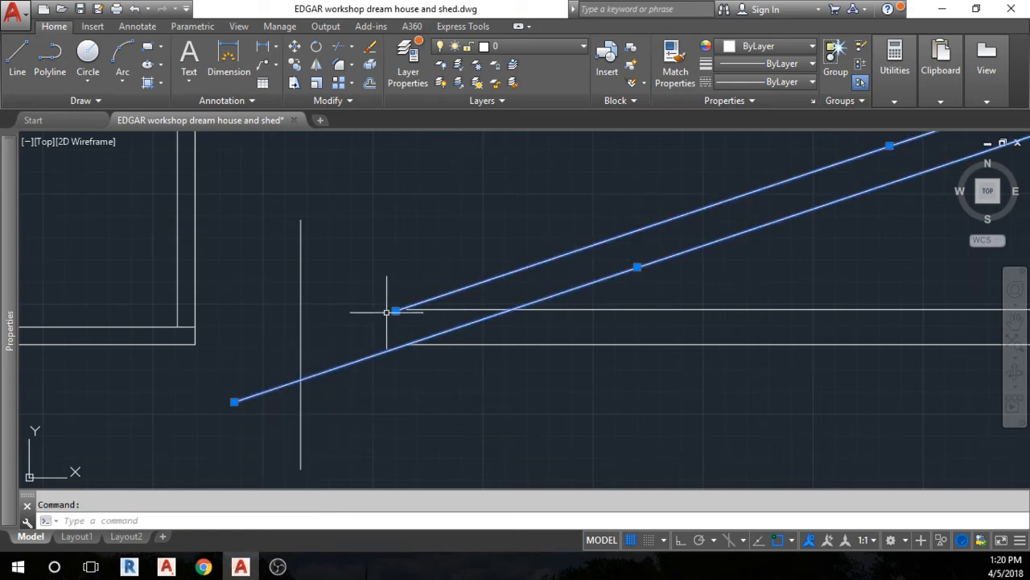
pyautogui.click(396, 310)
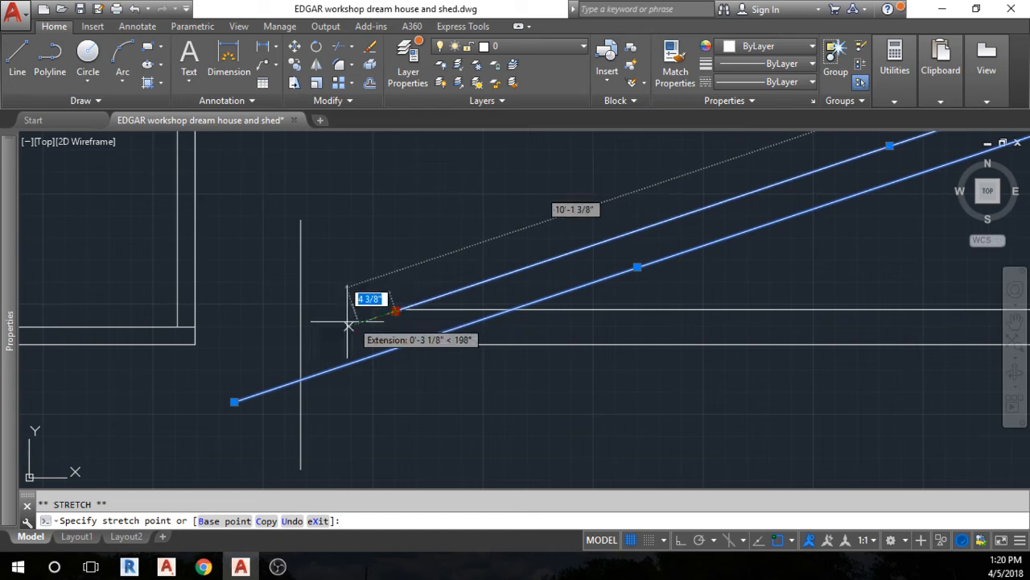
pyautogui.click(252, 358)
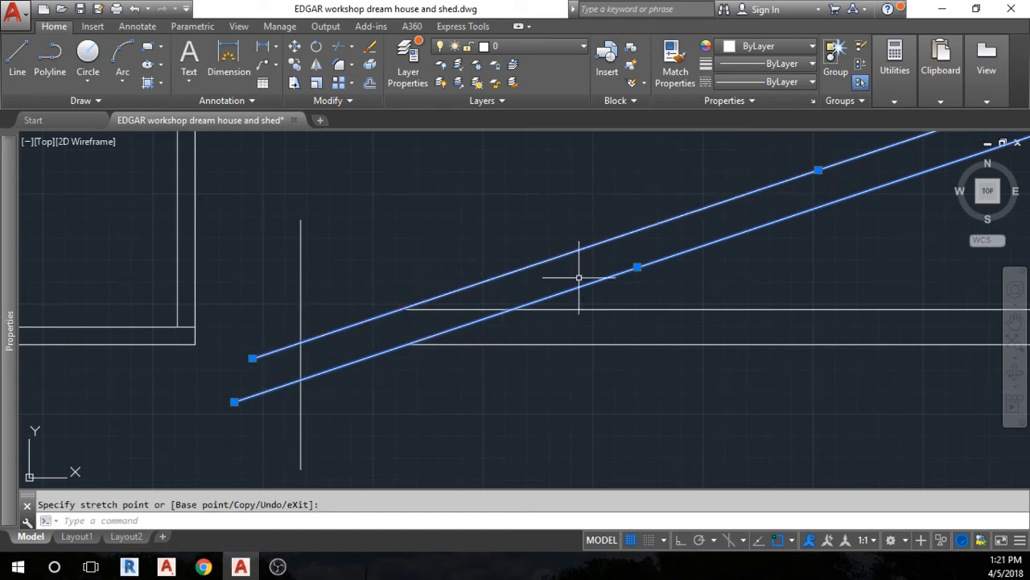
pyautogui.press('Escape')
# Stretch the left end of the upper base line out to meet the upper rafter line.
pyautogui.scroll(4, 410, 320)
pyautogui.click(414, 292)
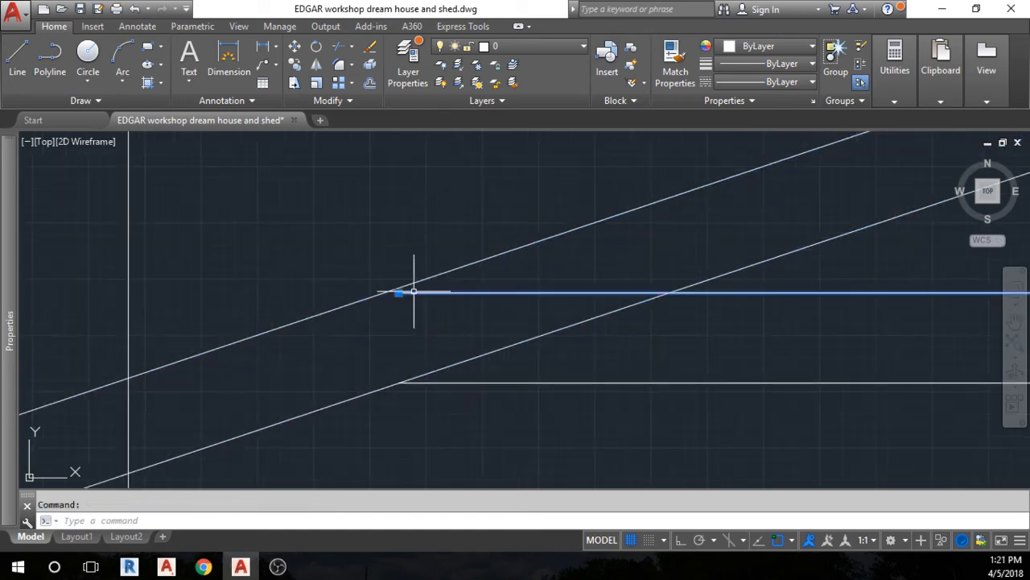
pyautogui.click(398, 292)
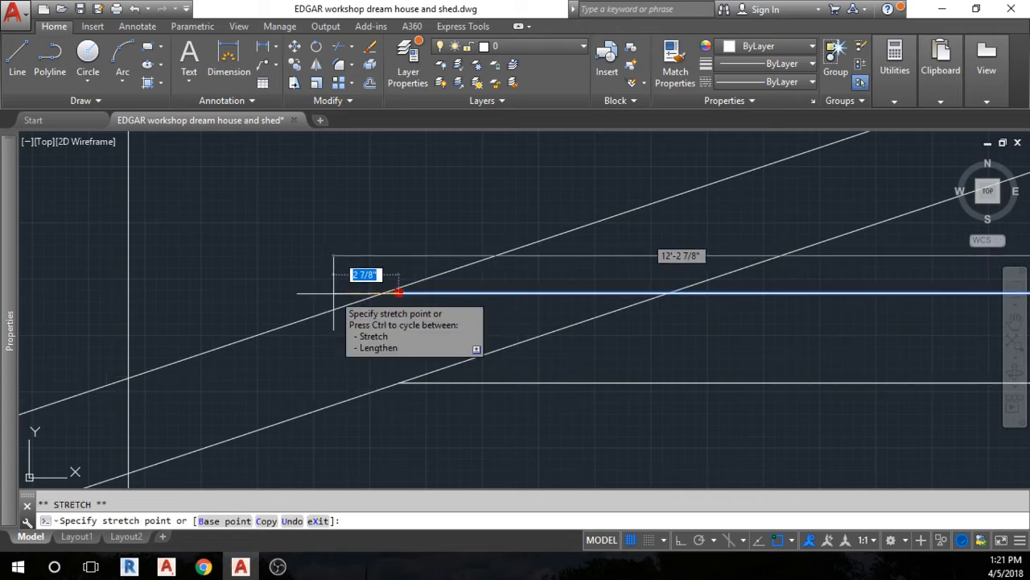
pyautogui.press('Escape')
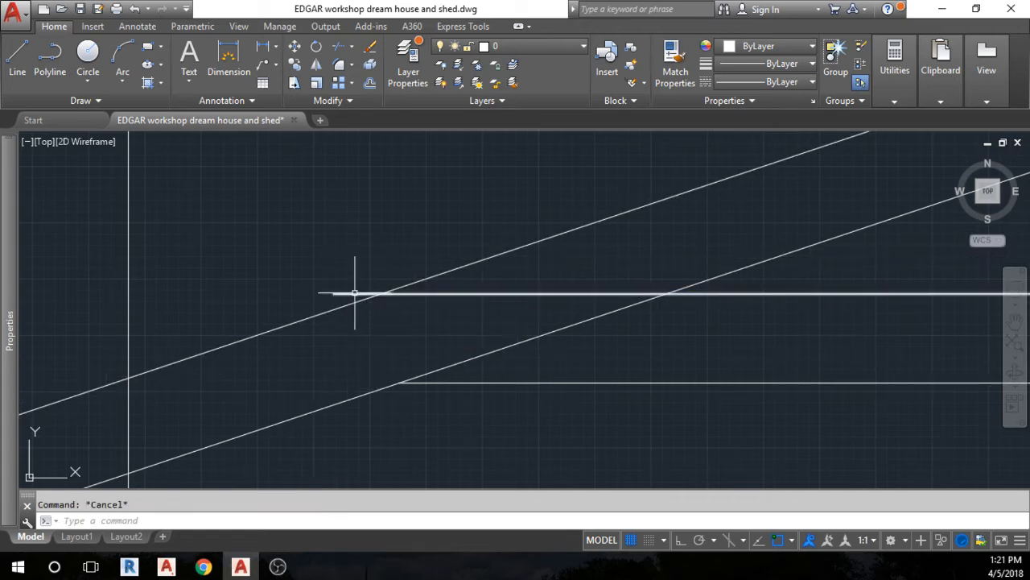
pyautogui.click(343, 292)
pyautogui.click(337, 292)
pyautogui.click(380, 294)
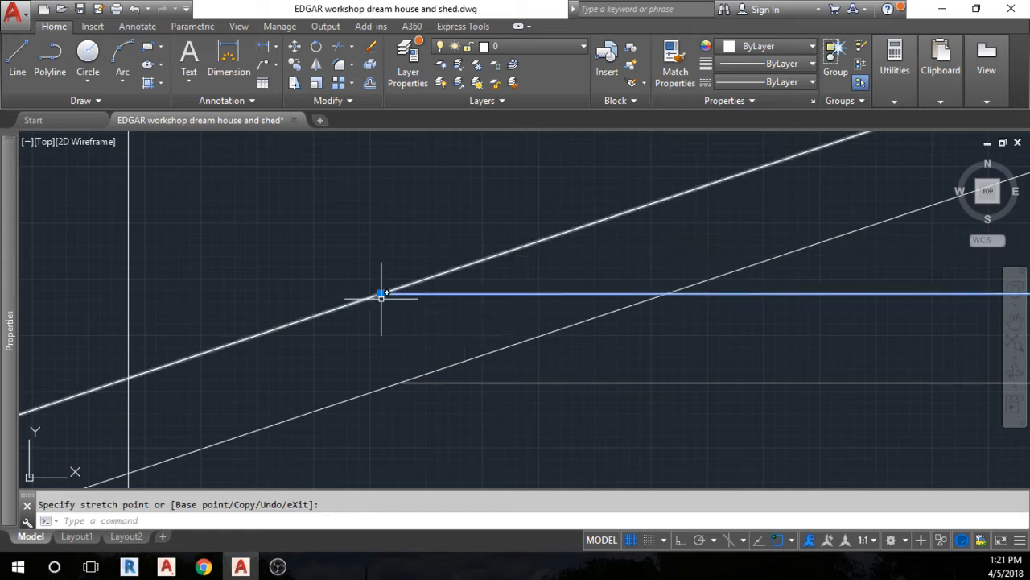
pyautogui.press('Escape')
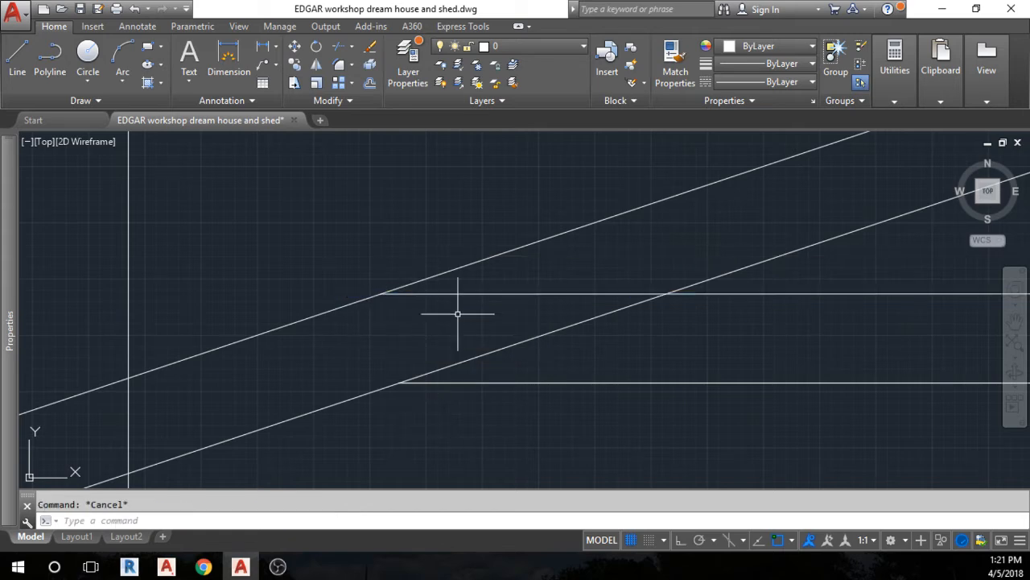
# Shorten the left end of the upper base line to its intersection with the lower rafter line.
pyautogui.click(507, 293)
pyautogui.click(380, 293)
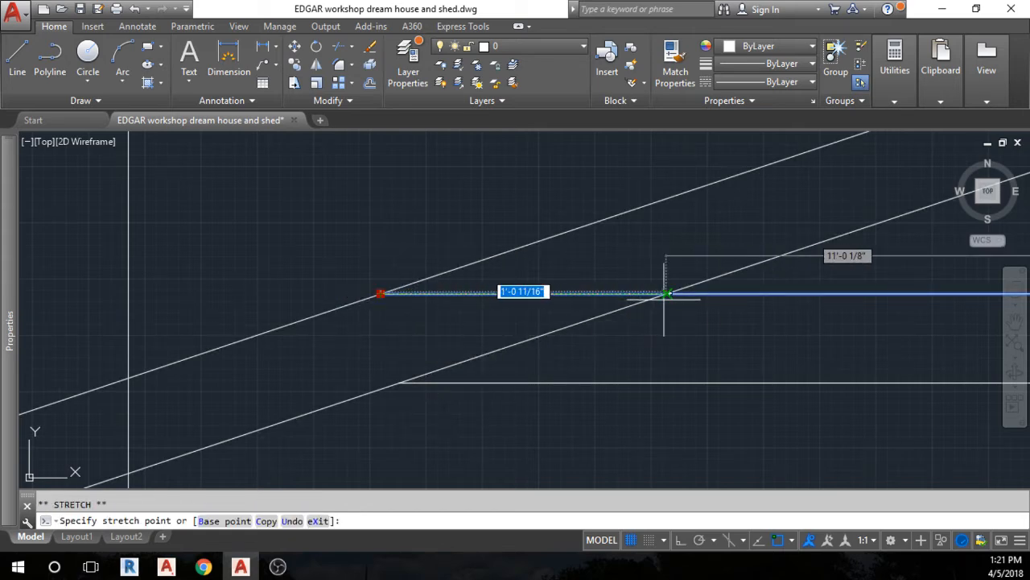
pyautogui.click(667, 293)
pyautogui.press('Escape')
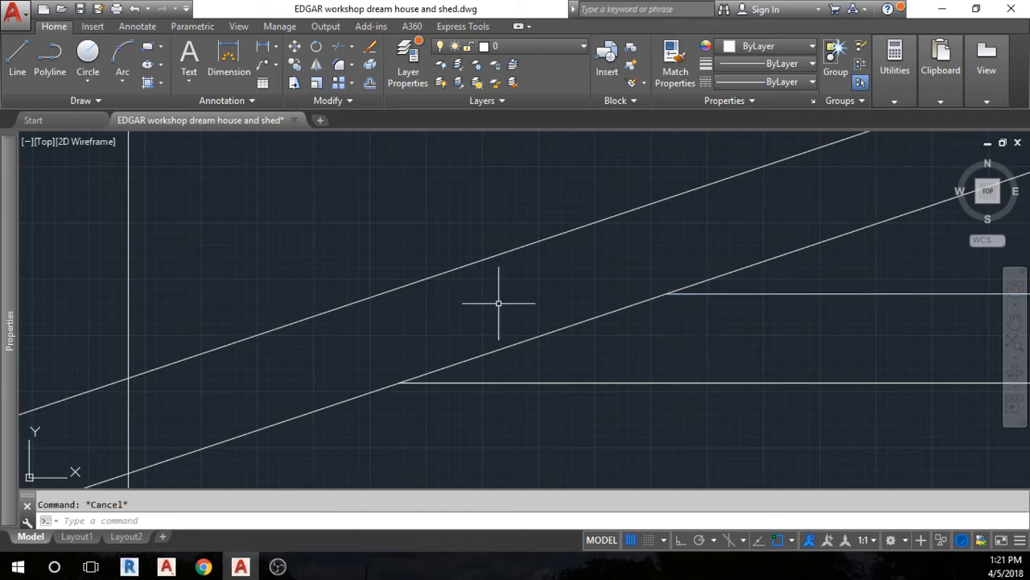
# Trim both rafter lines at the overhang line, and trim the overhang line above and below the rafter to close the tail.
pyautogui.scroll(-3, 318, 422)
pyautogui.moveTo(352, 425); pyautogui.dragTo(515, 367, button='middle')
pyautogui.scroll(-2, 479, 389)
pyautogui.moveTo(471, 399)
pyautogui.mouseDown(button='middle')
pyautogui.moveTo(605, 338)
pyautogui.moveTo(595, 359)
pyautogui.mouseUp(button='middle')
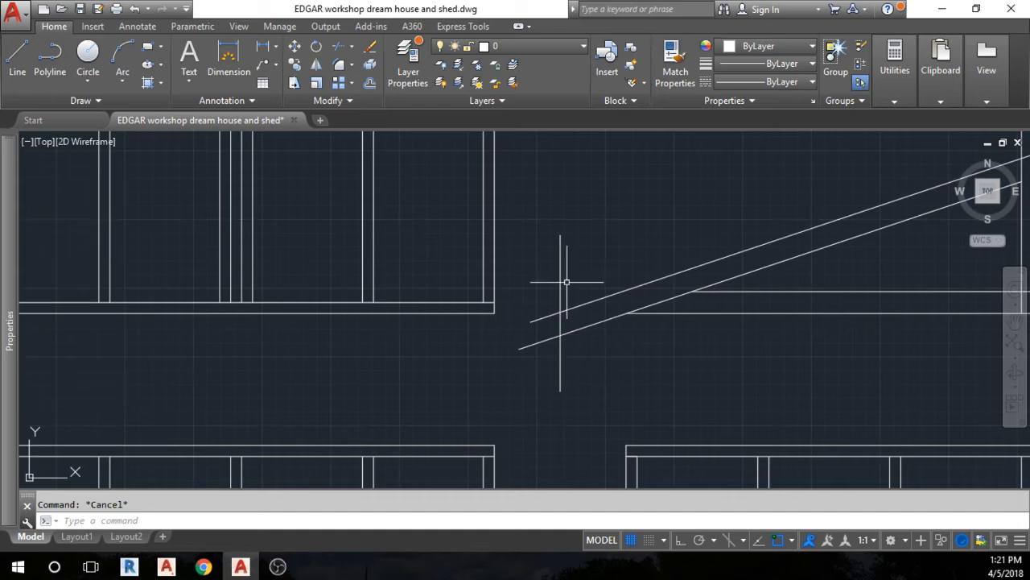
pyautogui.click(338, 46)
pyautogui.click(560, 278)
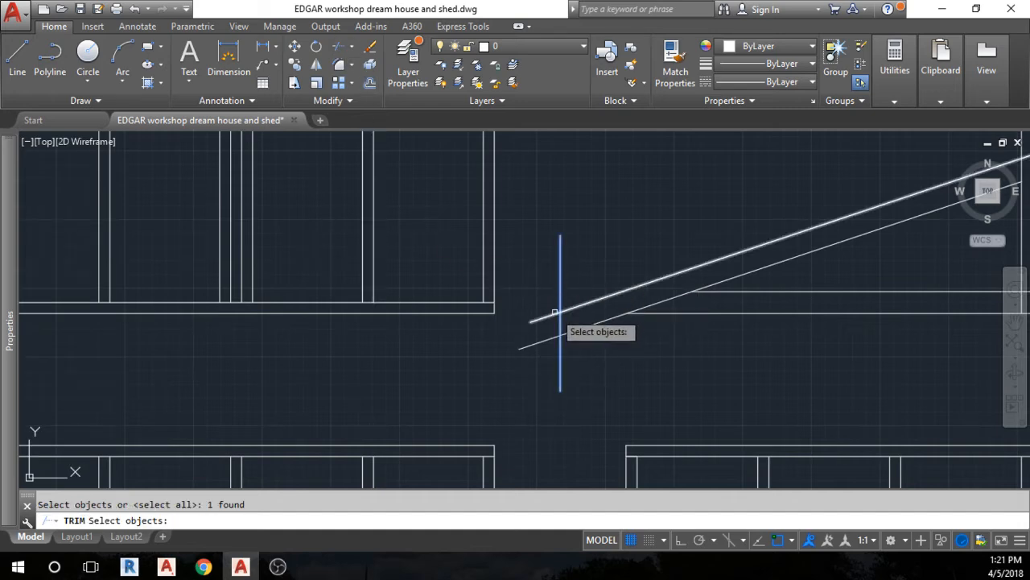
pyautogui.click(559, 313)
pyautogui.click(560, 333)
pyautogui.click(560, 350)
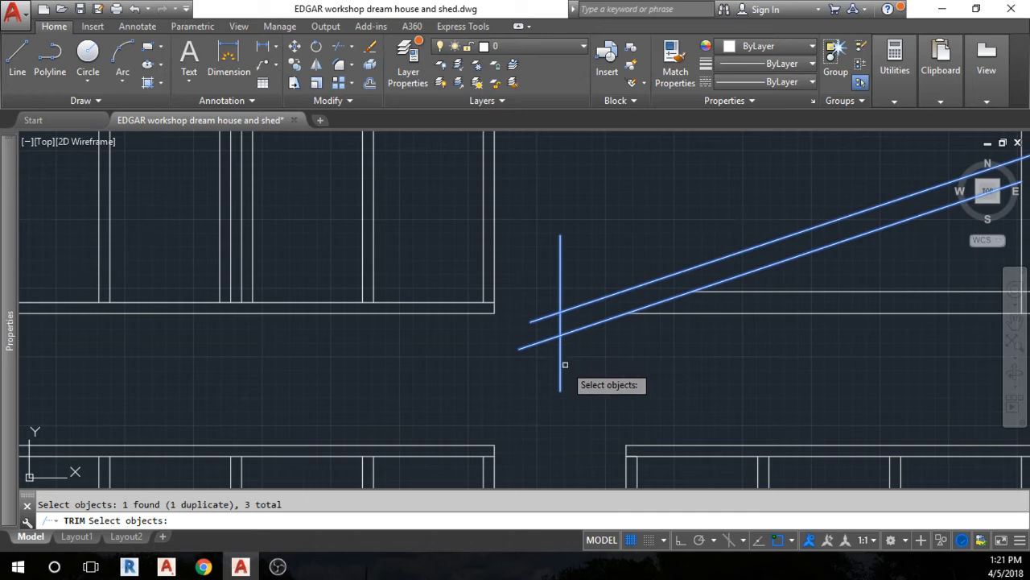
pyautogui.press('Return')
pyautogui.click(559, 355)
pyautogui.click(552, 338)
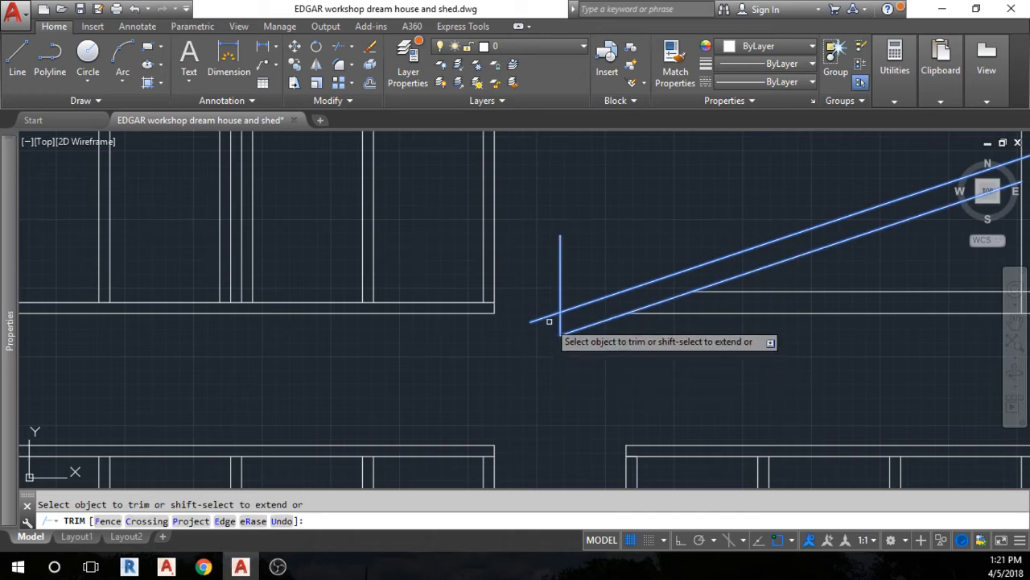
pyautogui.click(551, 318)
pyautogui.click(560, 295)
pyautogui.press('Escape')
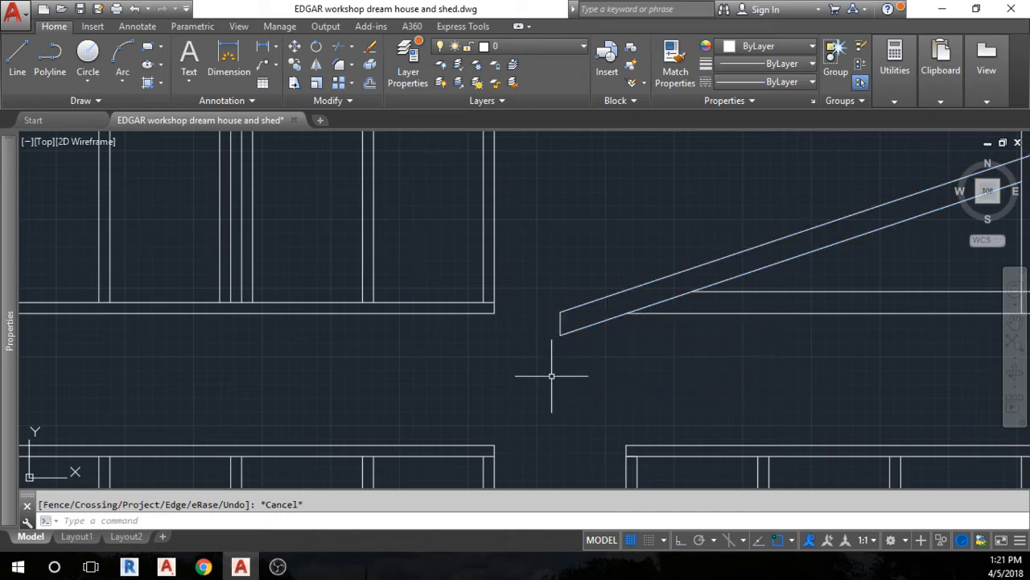
# Shorten the right end of the upper base line to its intersection with the vertical centre line.
pyautogui.scroll(-3, 732, 349)
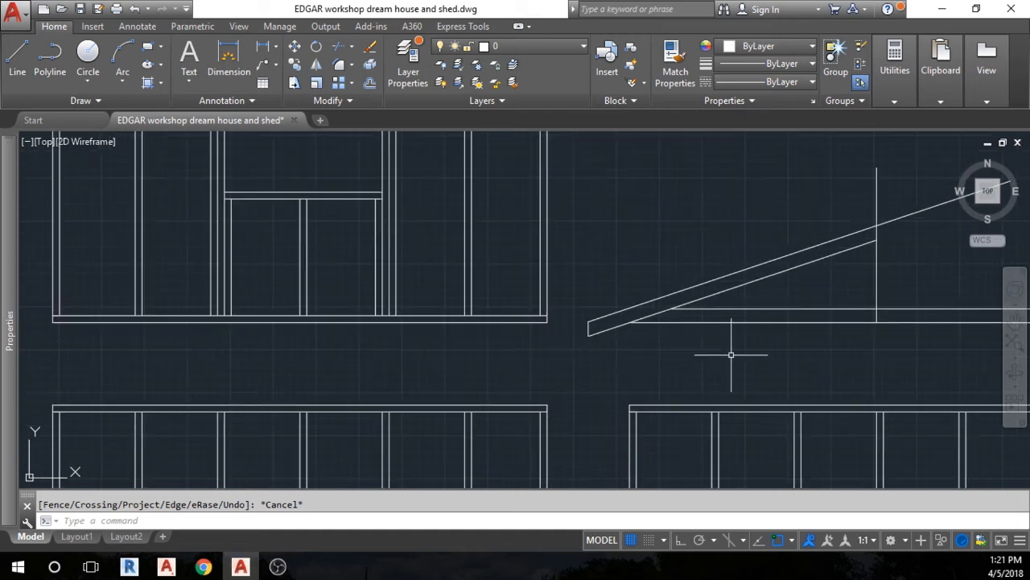
pyautogui.moveTo(731, 350); pyautogui.dragTo(416, 364, button='middle')
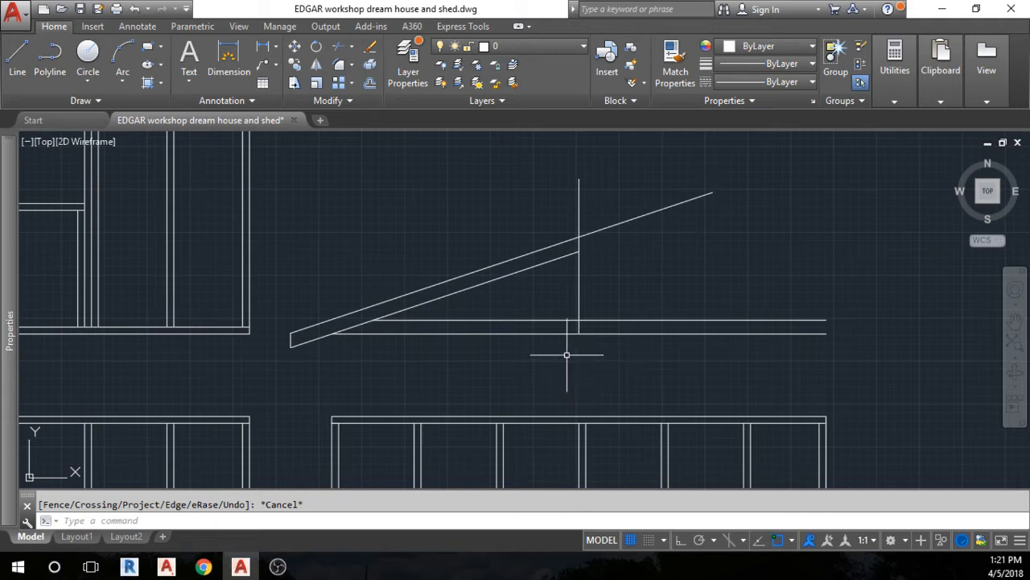
pyautogui.scroll(3, 567, 354)
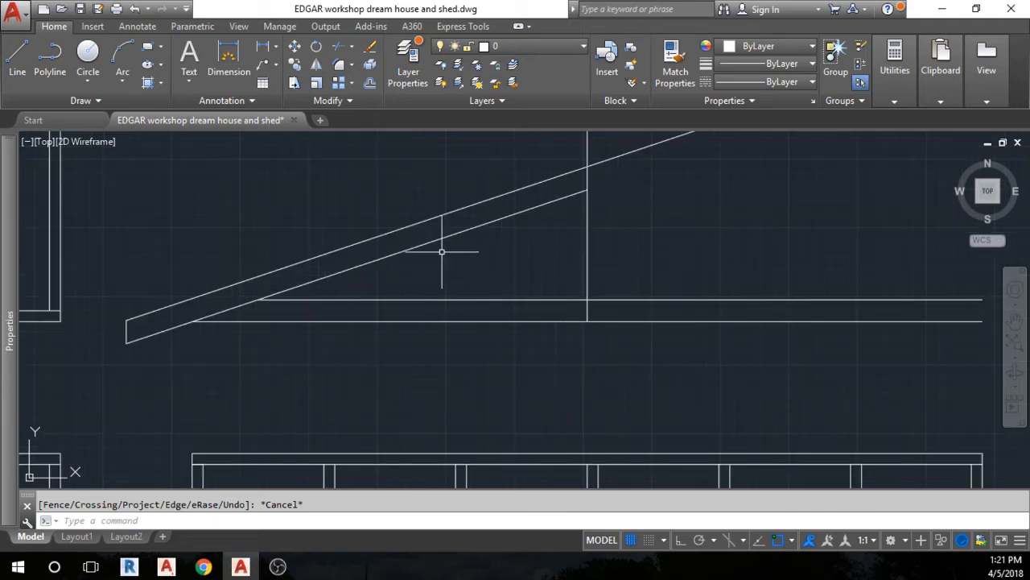
pyautogui.click(741, 300)
pyautogui.click(982, 300)
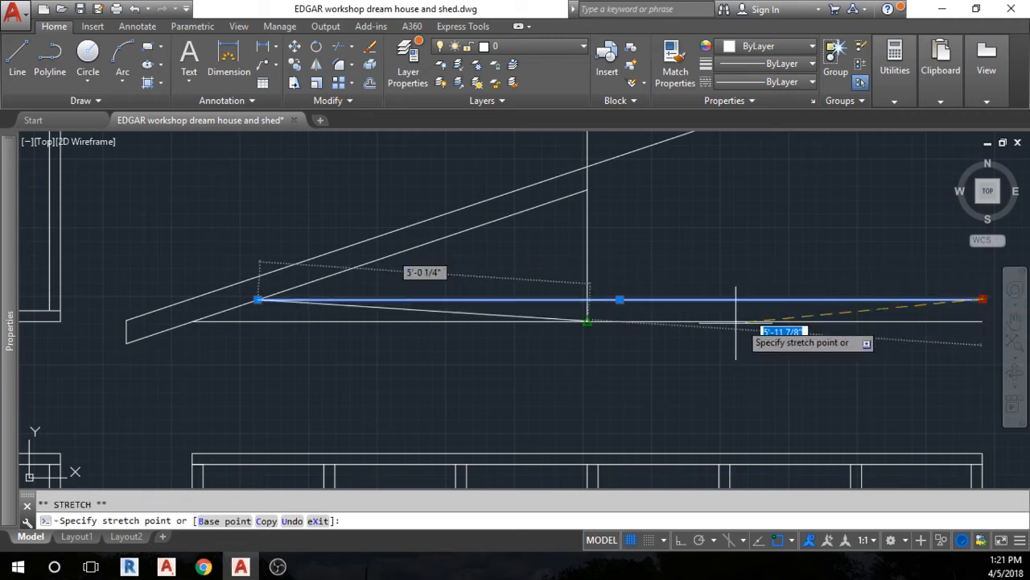
pyautogui.write('5')
pyautogui.click(587, 299)
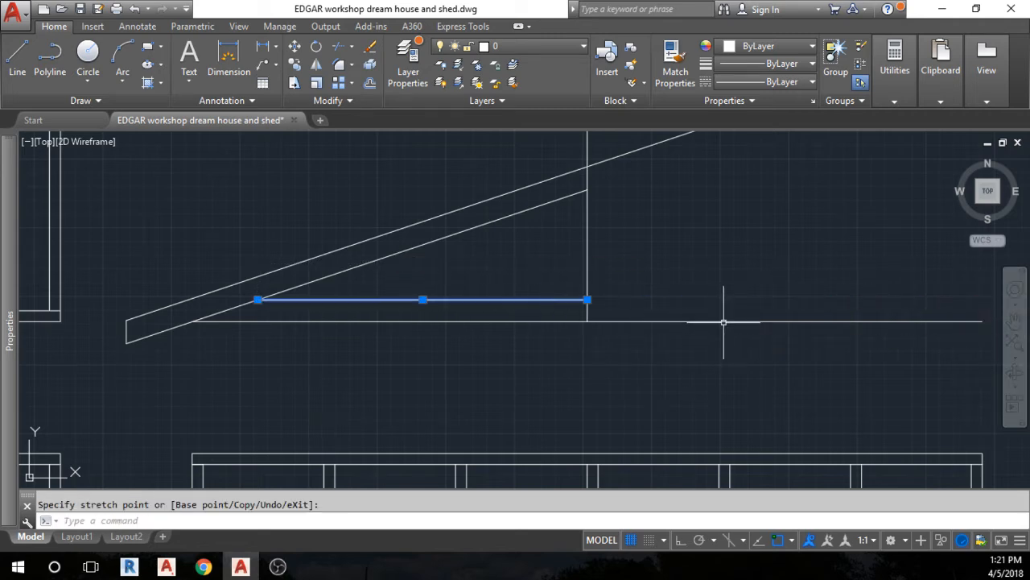
pyautogui.press('Escape')
# Shorten the right end of the bottom base line to the lower end of the vertical centre line.
pyautogui.click(897, 321)
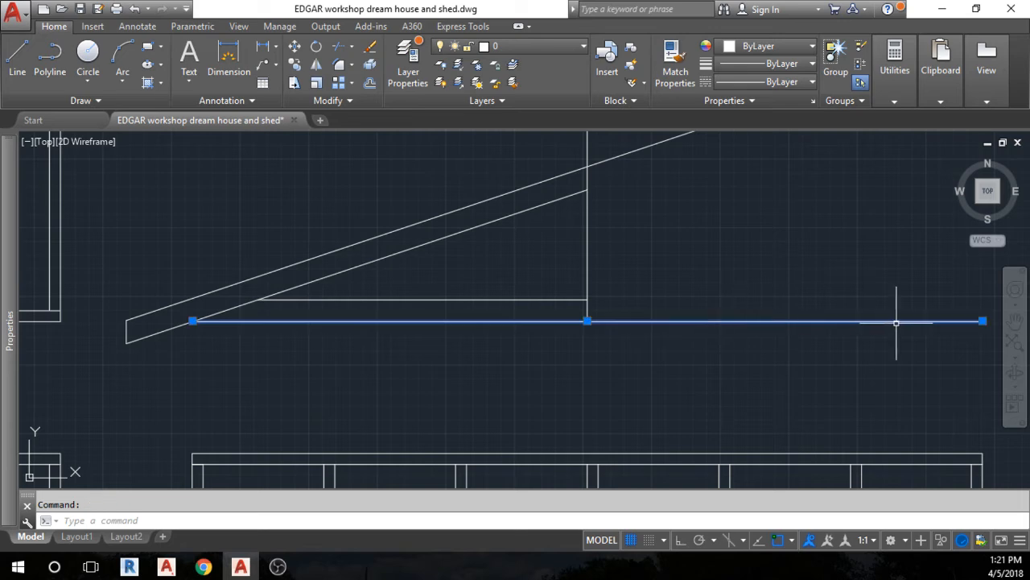
pyautogui.click(982, 322)
pyautogui.click(591, 322)
pyautogui.press('Escape')
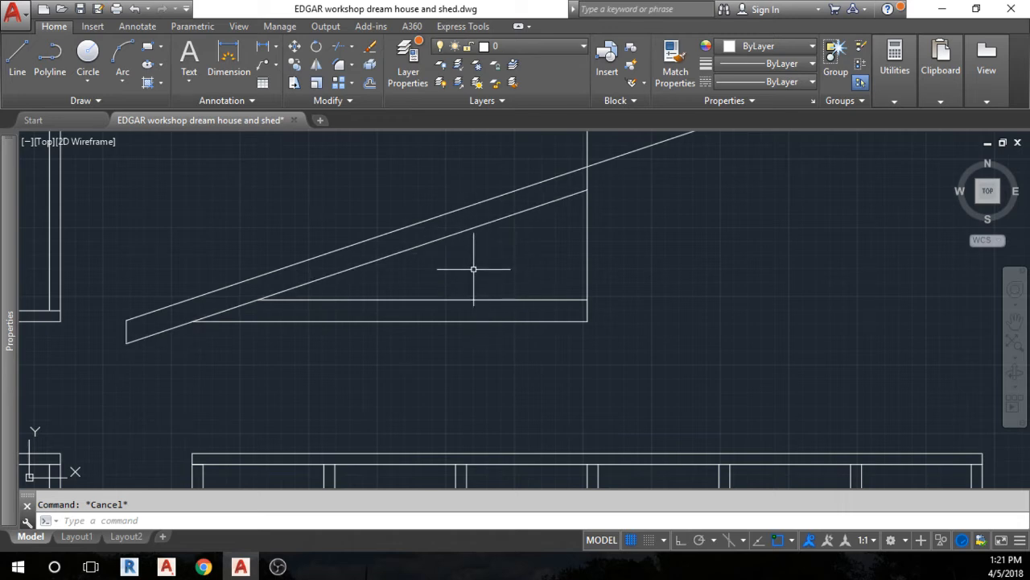
# Draw a line along the truss's upper base line from its midpoint to the vertical centre line.
pyautogui.click(17, 58)
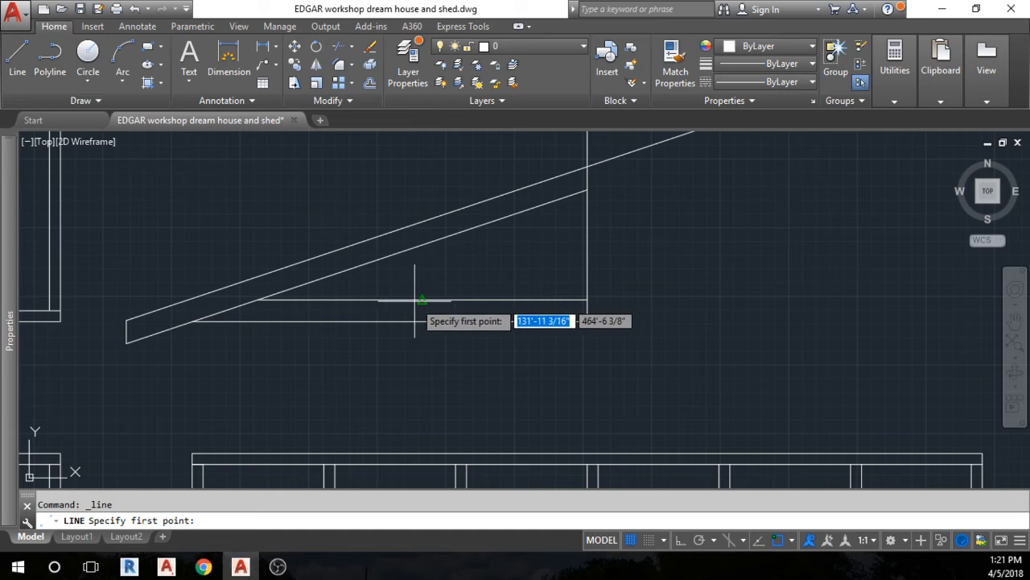
pyautogui.click(423, 301)
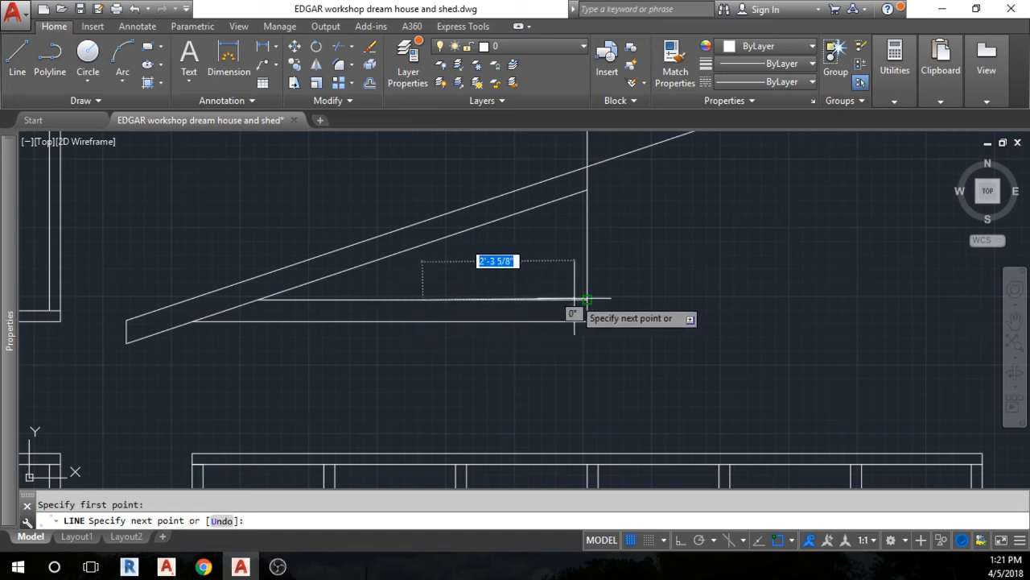
pyautogui.click(587, 299)
pyautogui.press('Escape')
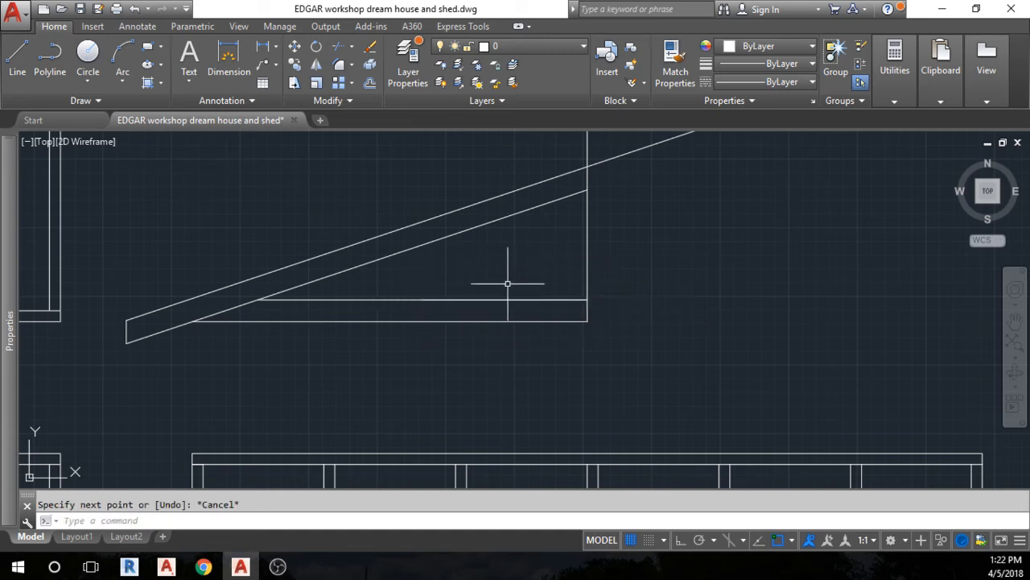
# Examine the finished reference truss above the other wall frame, comparing its web members with the half truss being drawn.
pyautogui.scroll(-2, 402, 371)
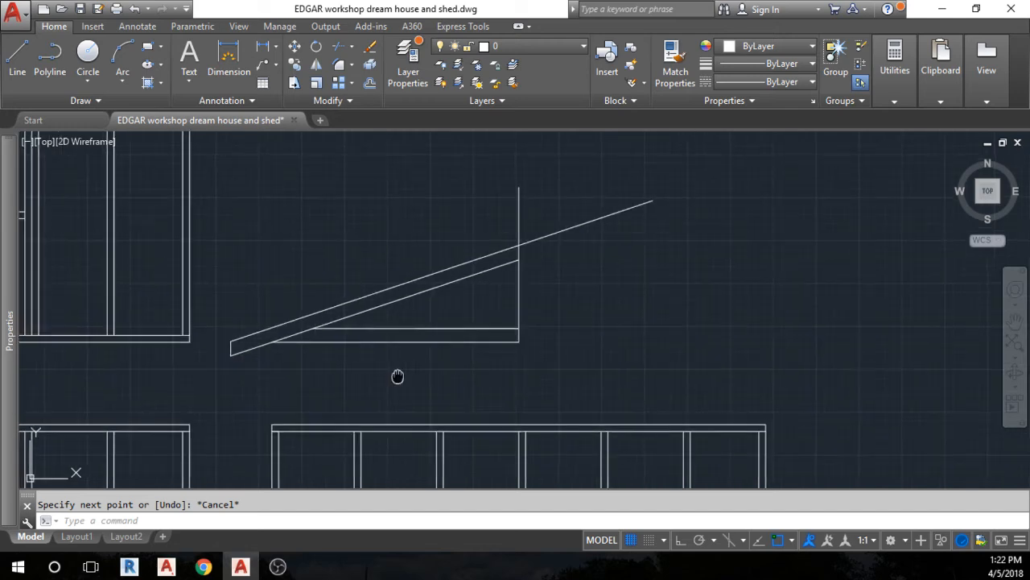
pyautogui.moveTo(397, 375); pyautogui.dragTo(772, 322, button='middle')
pyautogui.scroll(-4, 409, 406)
pyautogui.scroll(-2, 409, 407)
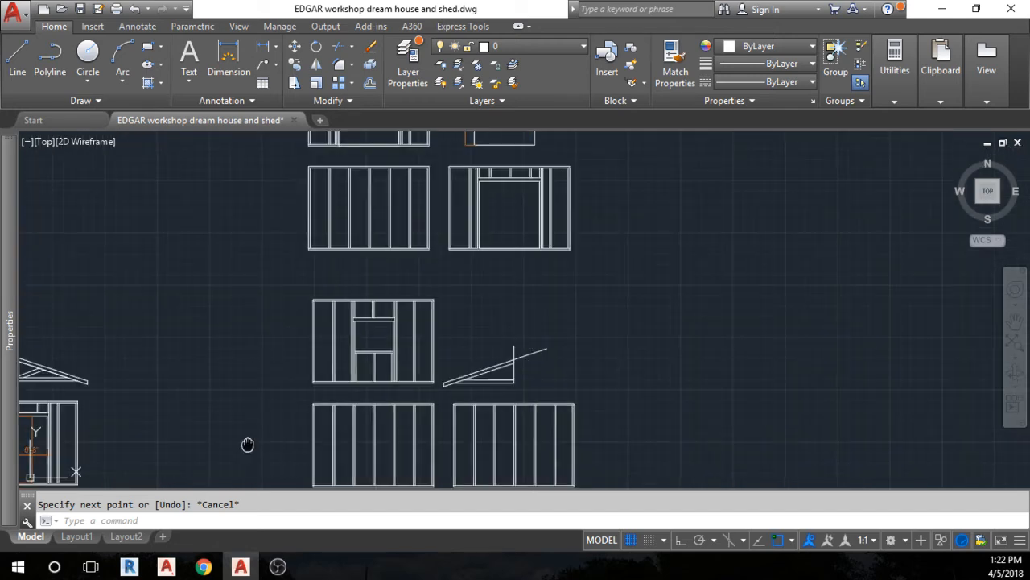
pyautogui.moveTo(246, 443); pyautogui.dragTo(449, 414, button='middle')
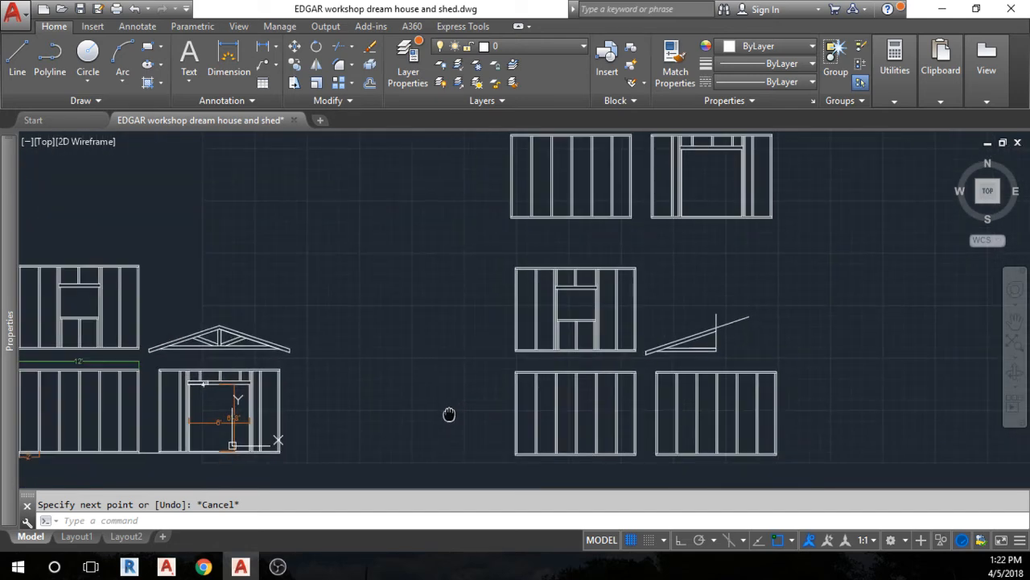
pyautogui.scroll(2, 274, 398)
pyautogui.scroll(-2, 492, 406)
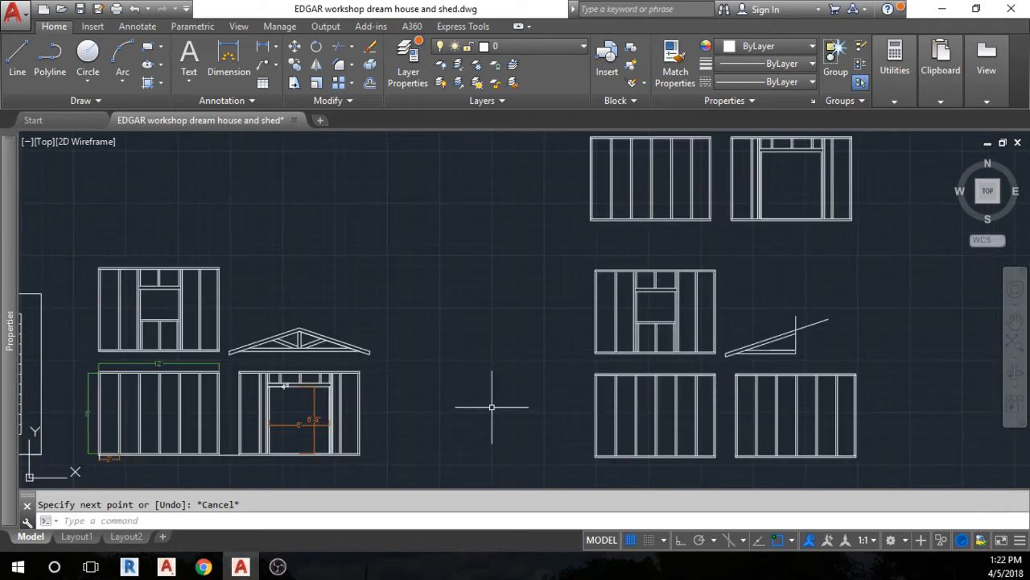
pyautogui.moveTo(493, 410); pyautogui.dragTo(151, 410, button='middle')
pyautogui.scroll(4, 522, 347)
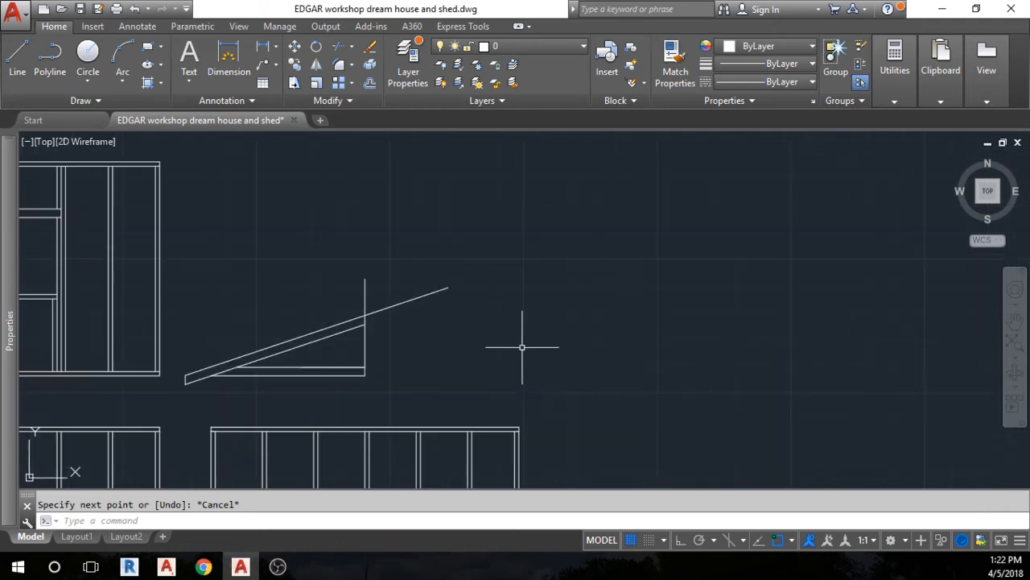
pyautogui.moveTo(392, 396)
pyautogui.mouseDown(button='middle')
pyautogui.moveTo(603, 317)
pyautogui.moveTo(559, 346)
pyautogui.mouseUp(button='middle')
pyautogui.scroll(2, 542, 340)
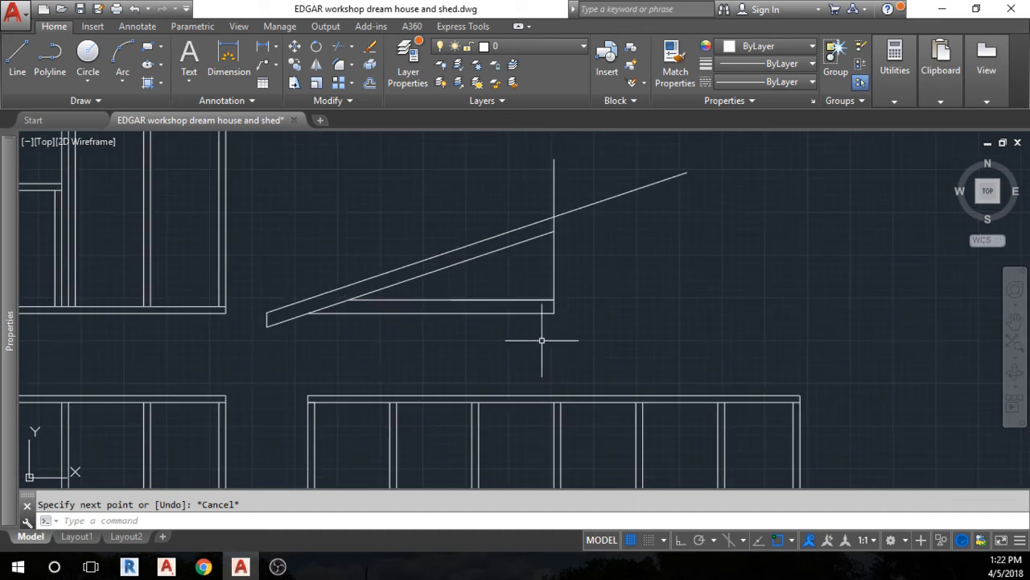
pyautogui.click(17, 55)
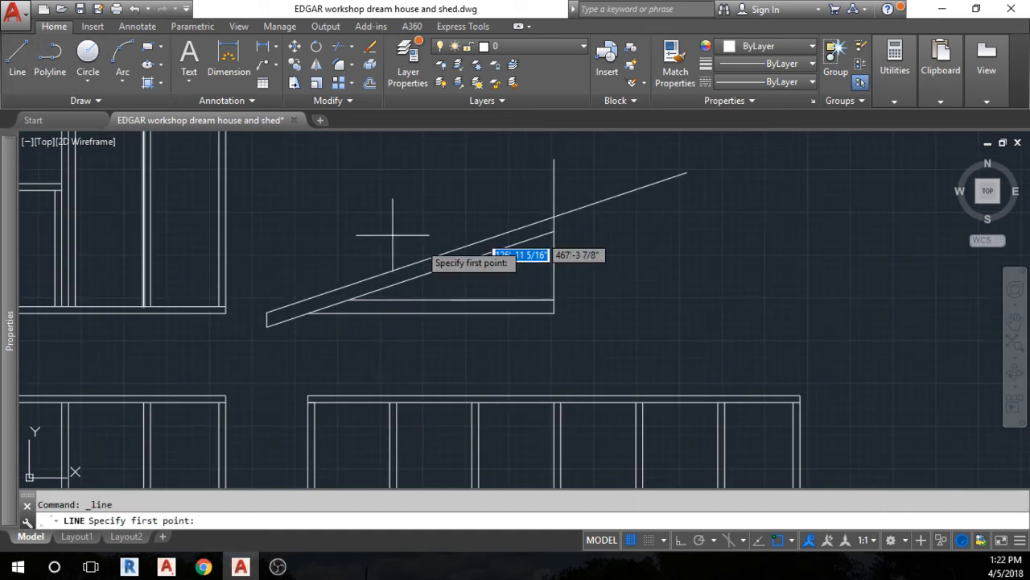
pyautogui.click(554, 299)
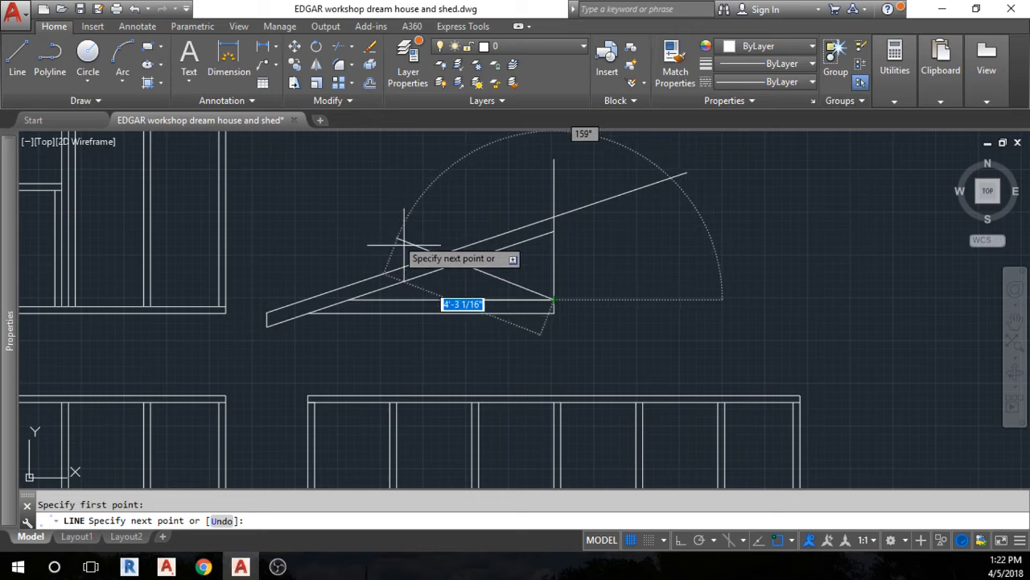
pyautogui.press('Escape')
# Draw a line along the lower rafter edge from the upper base line's left end to the vertical centre line.
pyautogui.click(17, 53)
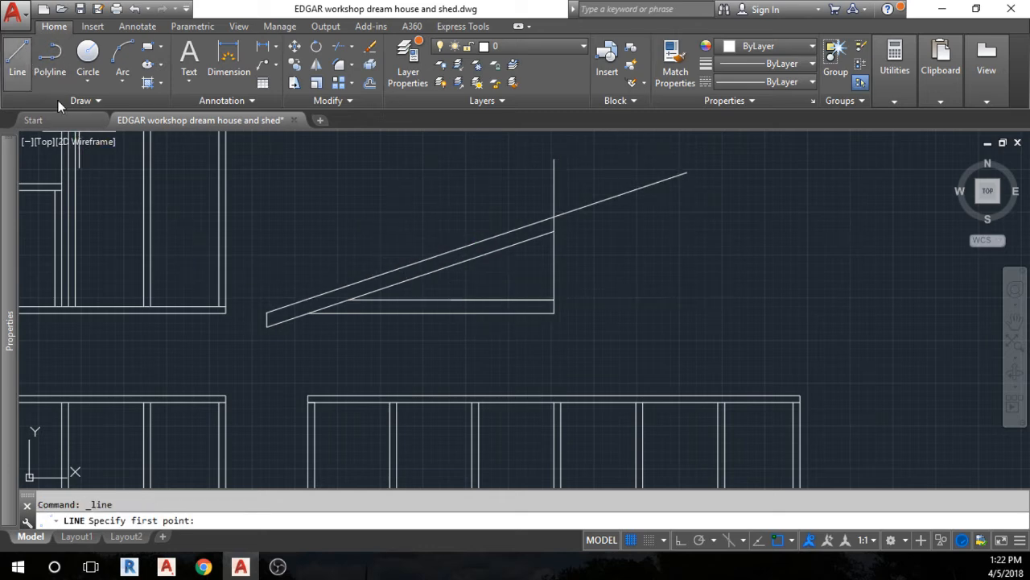
pyautogui.click(349, 299)
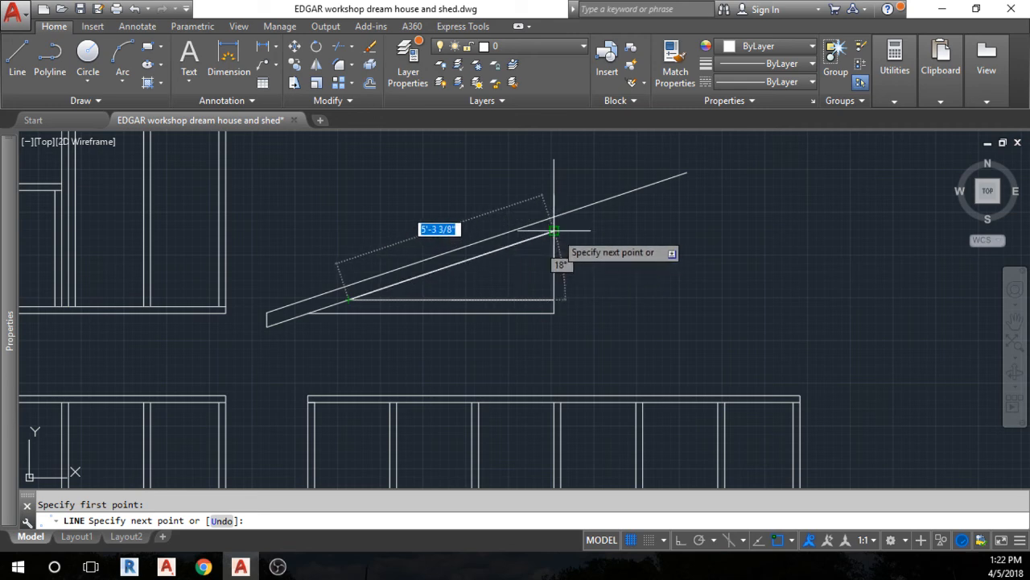
pyautogui.click(554, 231)
pyautogui.press('Escape')
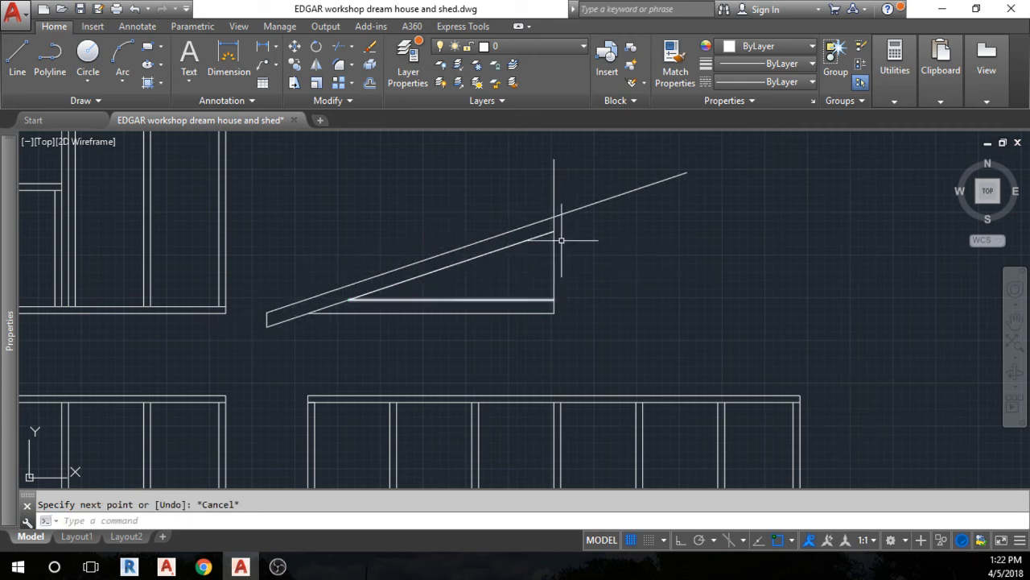
# Draw a diagonal web line from the upper base line's right end to the midpoint of the inner lower rafter line.
pyautogui.click(30, 71)
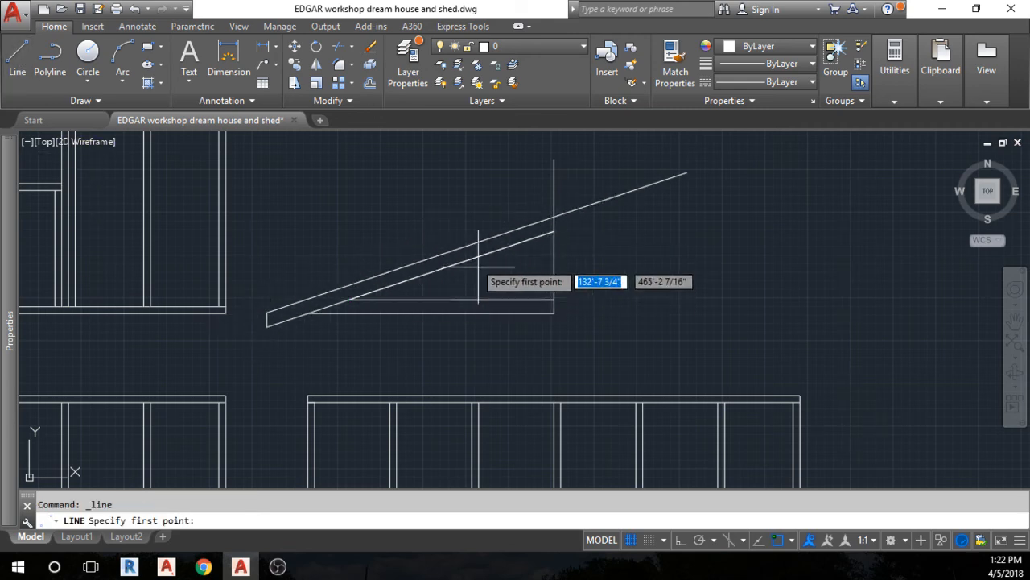
pyautogui.click(554, 299)
pyautogui.click(453, 266)
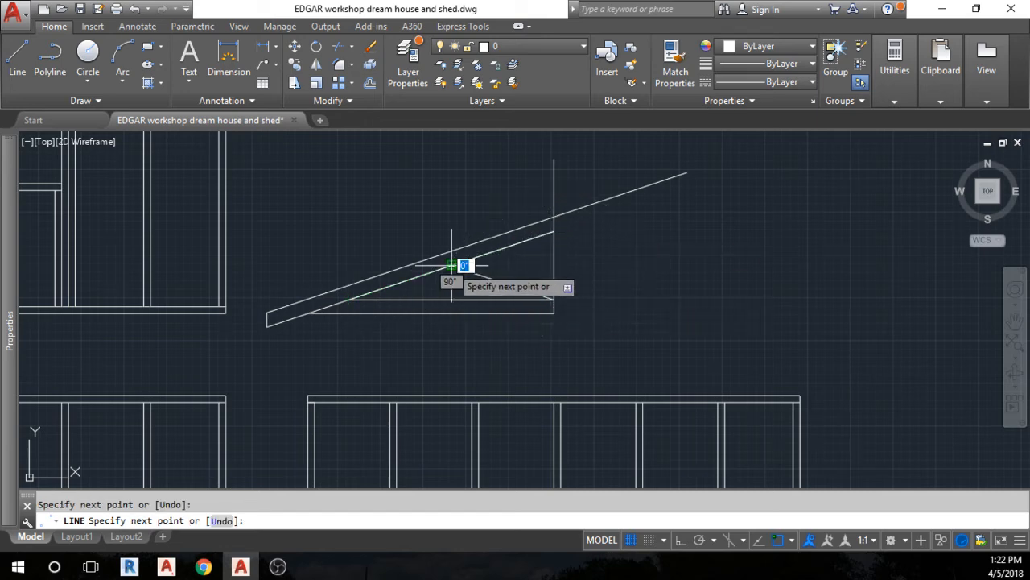
pyautogui.press('Escape')
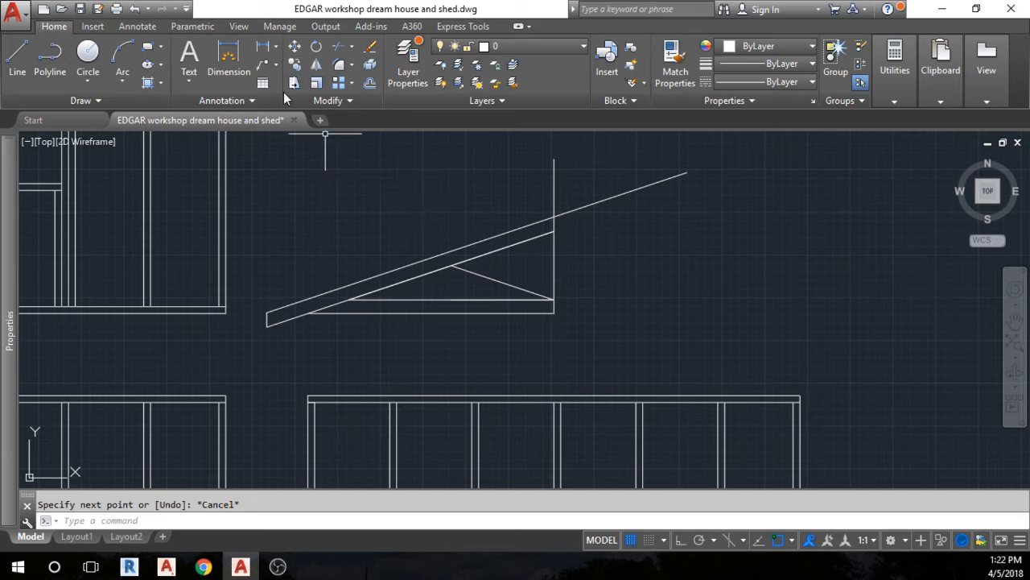
# Offset the diagonal web line 2 inches to both sides and the vertical centre line 2 inches into the half truss.
pyautogui.click(371, 84)
pyautogui.press('Return')
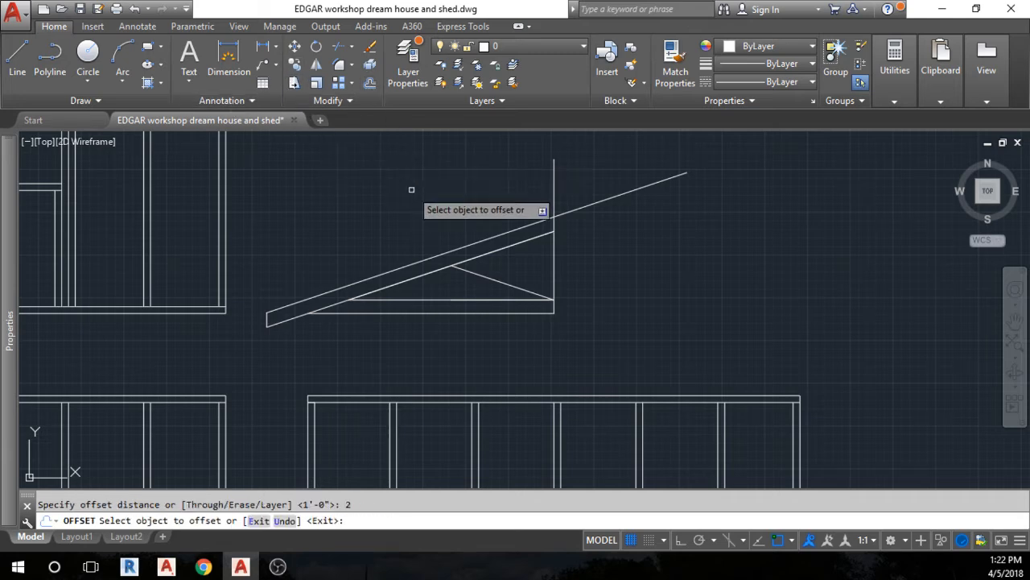
pyautogui.click(467, 268)
pyautogui.click(487, 275)
pyautogui.click(487, 275)
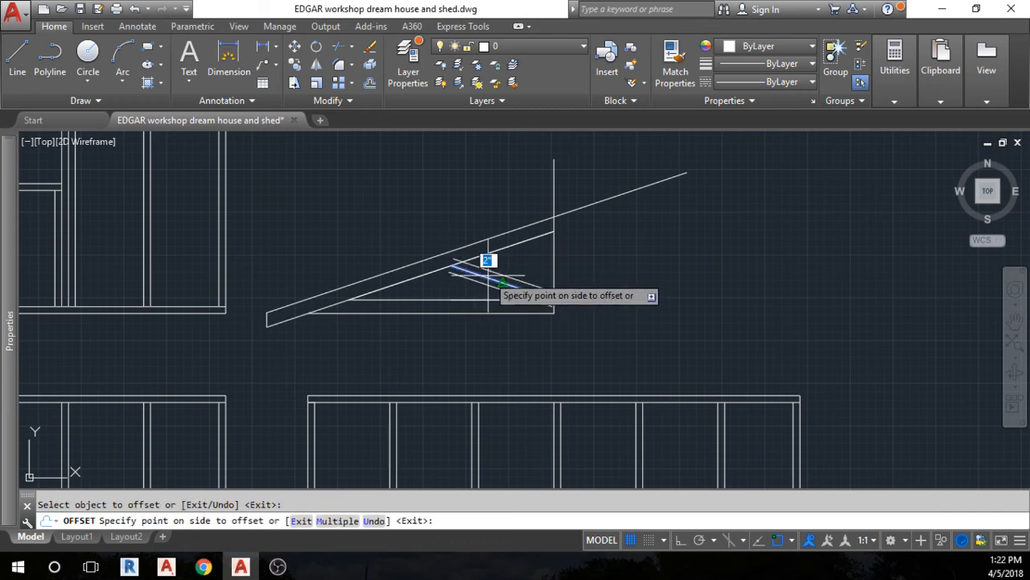
pyautogui.click(434, 266)
pyautogui.click(552, 264)
pyautogui.click(551, 263)
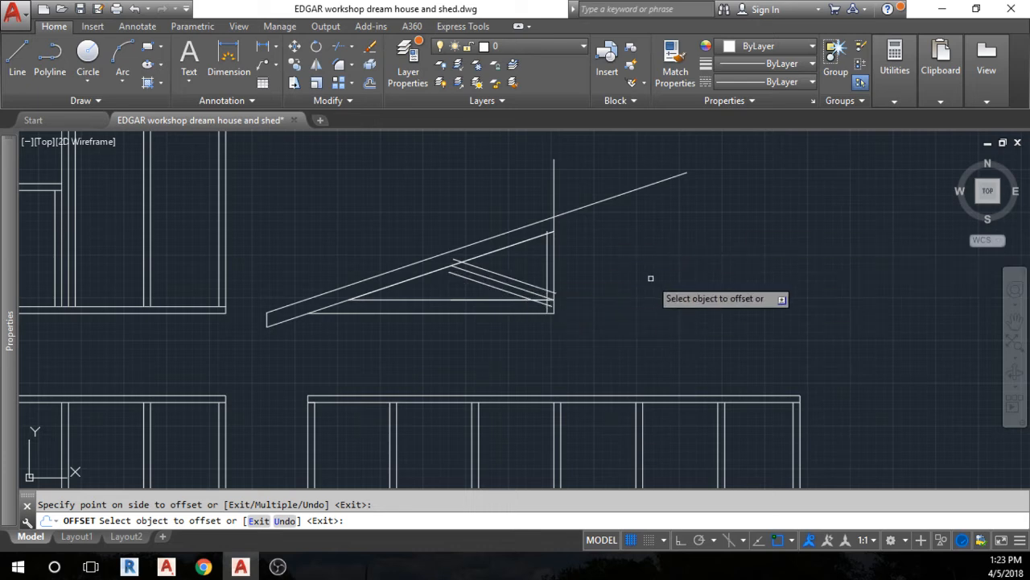
pyautogui.press('Escape')
# Shorten the right end of the upper rafter line to its intersection with the vertical centre line.
pyautogui.click(593, 204)
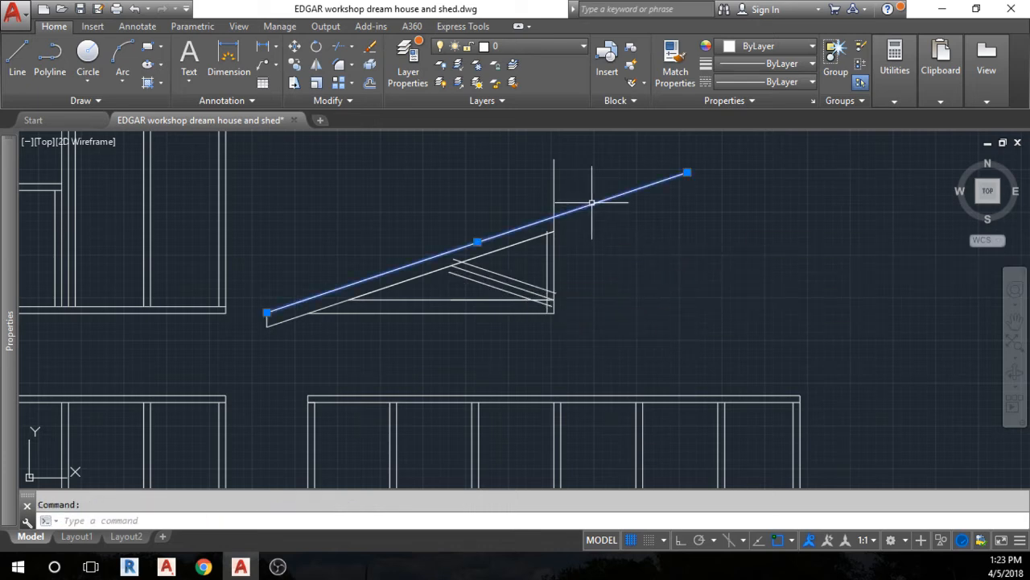
pyautogui.click(689, 172)
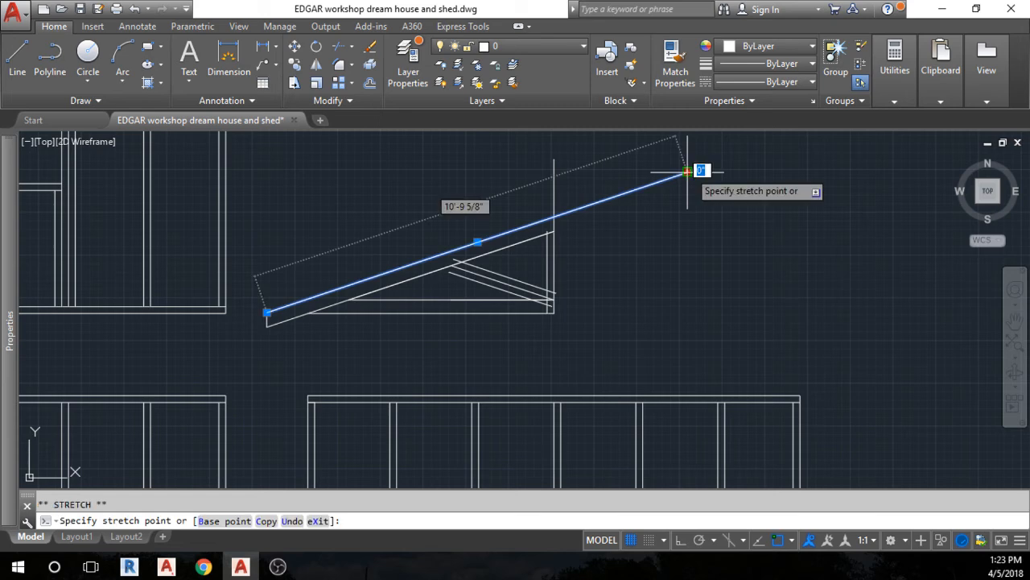
pyautogui.click(553, 216)
pyautogui.press('Escape')
# Shorten the upper end of the vertical centre line to the peak of the upper rafter line.
pyautogui.click(555, 183)
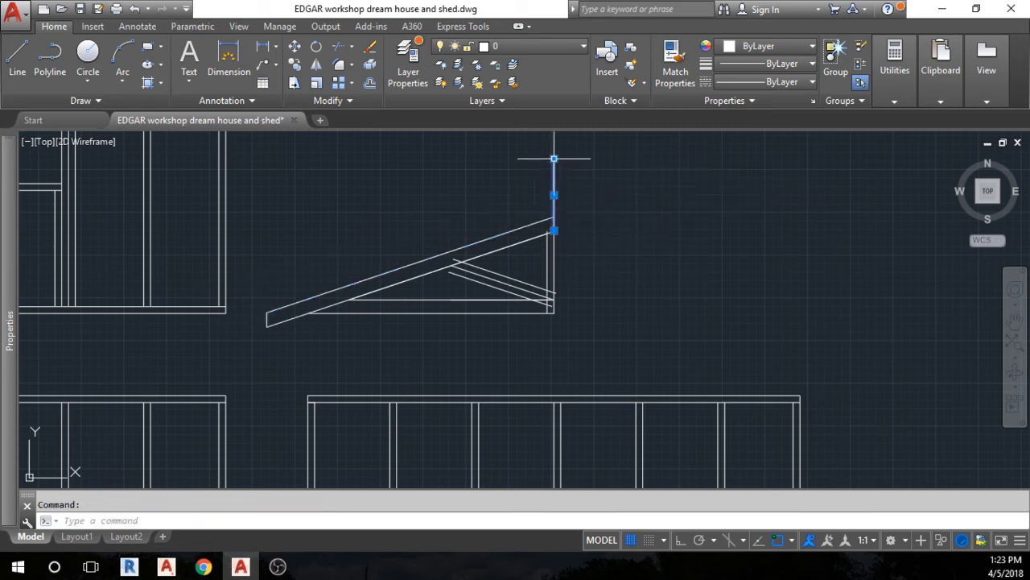
pyautogui.click(554, 159)
pyautogui.click(554, 216)
pyautogui.press('Escape')
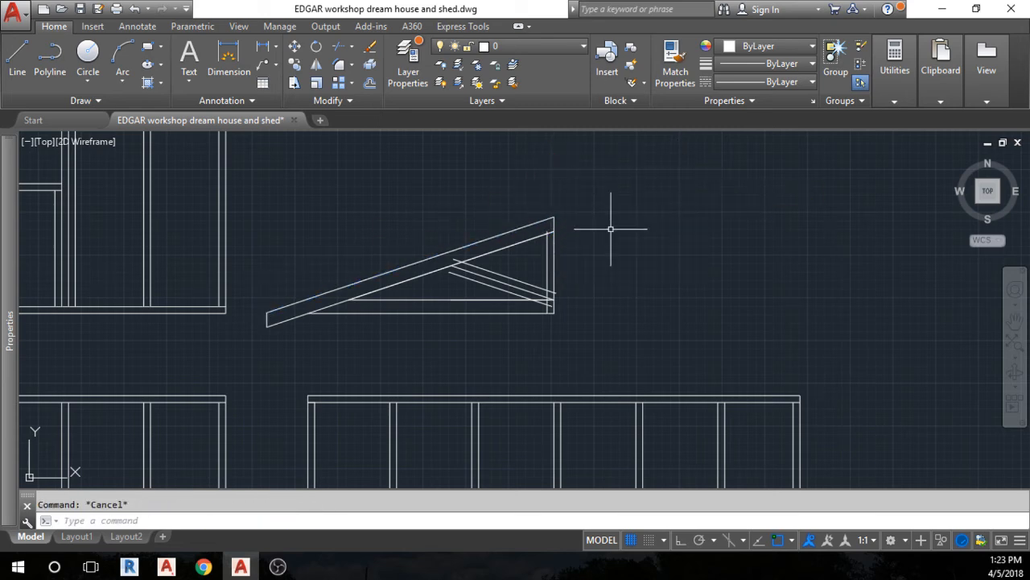
# Shorten the upper end of the offset vertical line to its intersection with the lower rafter line.
pyautogui.scroll(4, 536, 260)
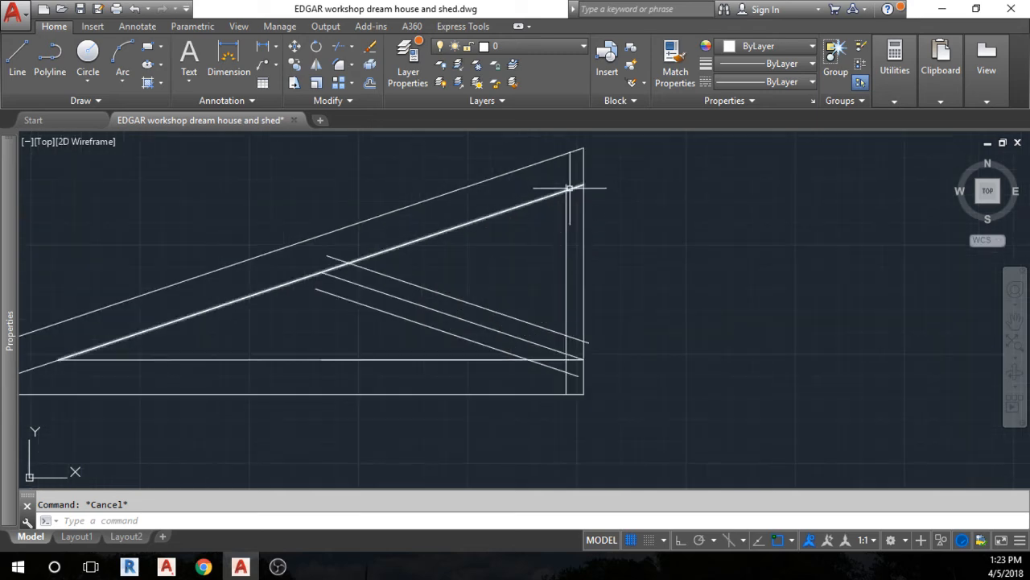
pyautogui.click(567, 193)
pyautogui.click(566, 185)
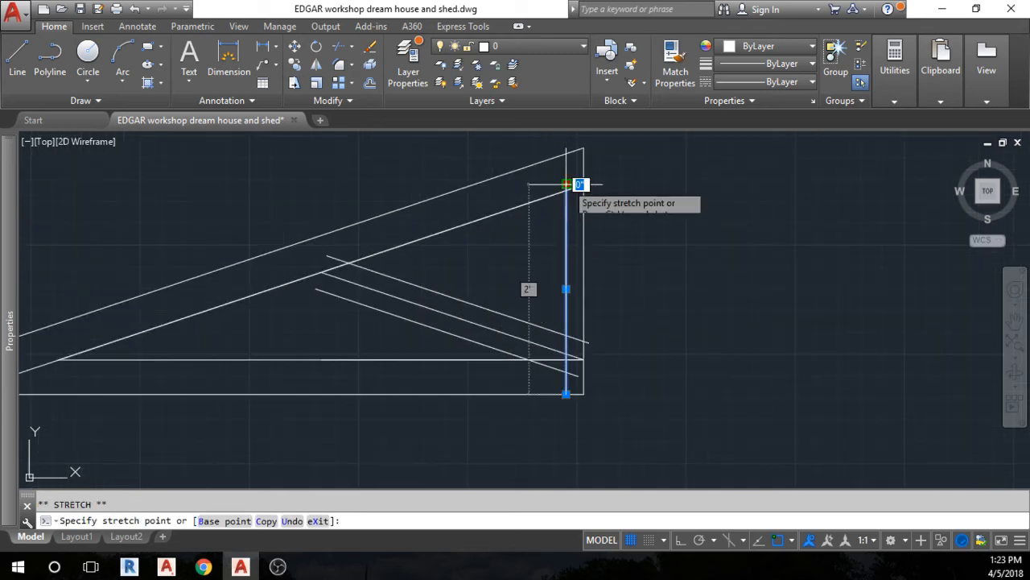
pyautogui.click(565, 189)
pyautogui.press('Escape')
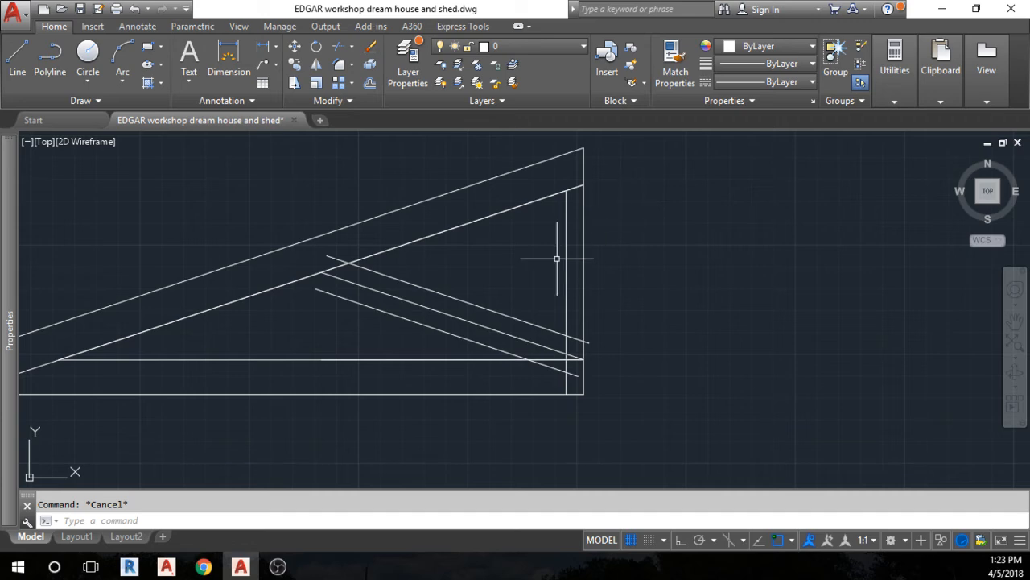
pyautogui.scroll(-2, 559, 255)
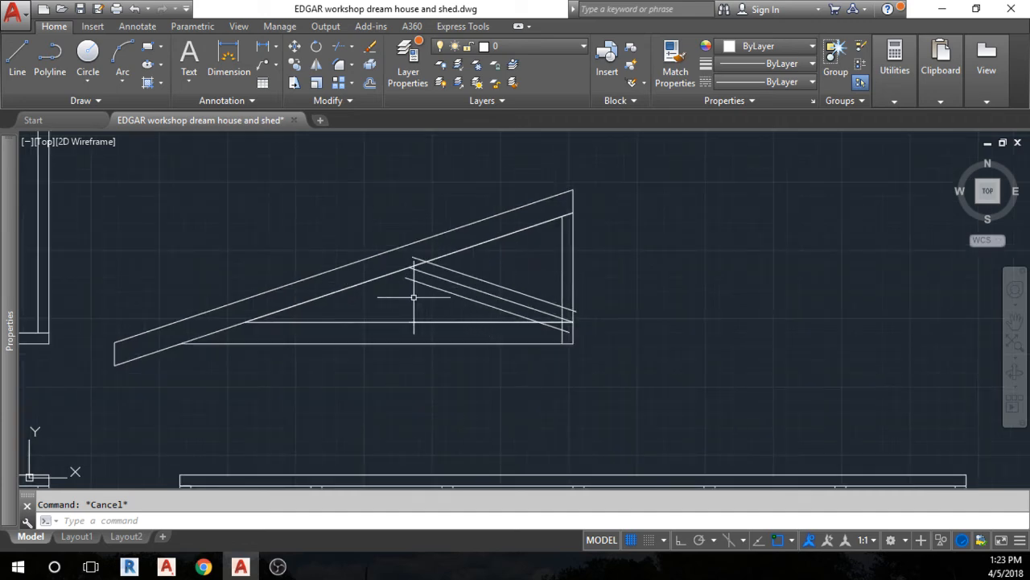
pyautogui.moveTo(476, 329)
pyautogui.mouseDown(button='middle')
pyautogui.moveTo(552, 352)
pyautogui.moveTo(516, 329)
pyautogui.mouseUp(button='middle')
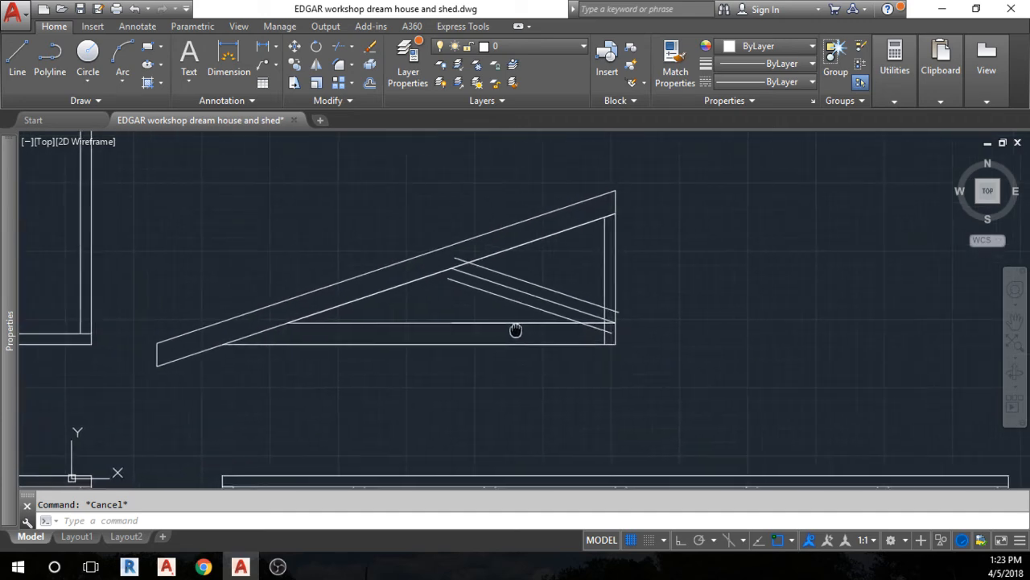
pyautogui.scroll(4, 607, 331)
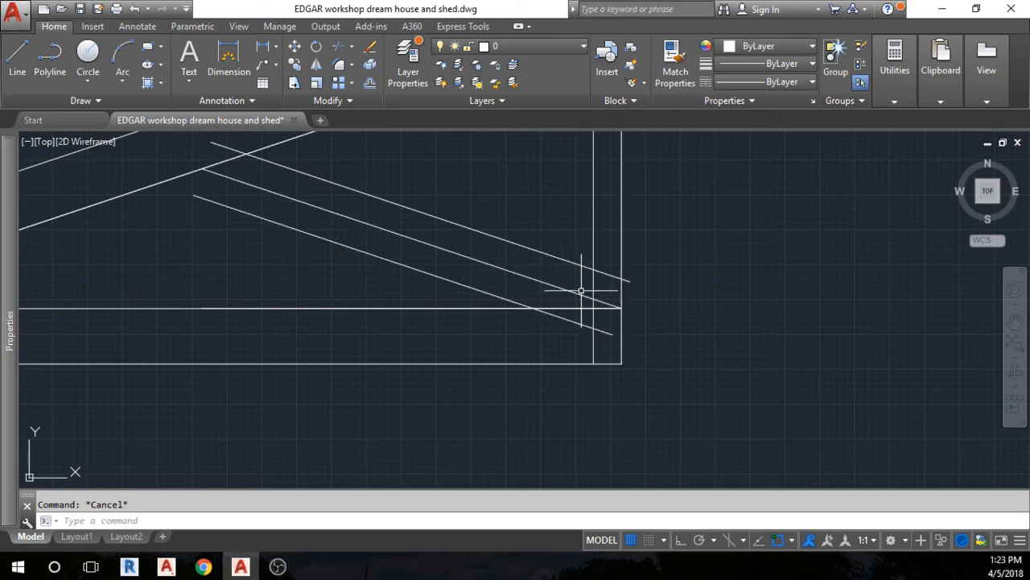
pyautogui.click(612, 305)
pyautogui.click(620, 307)
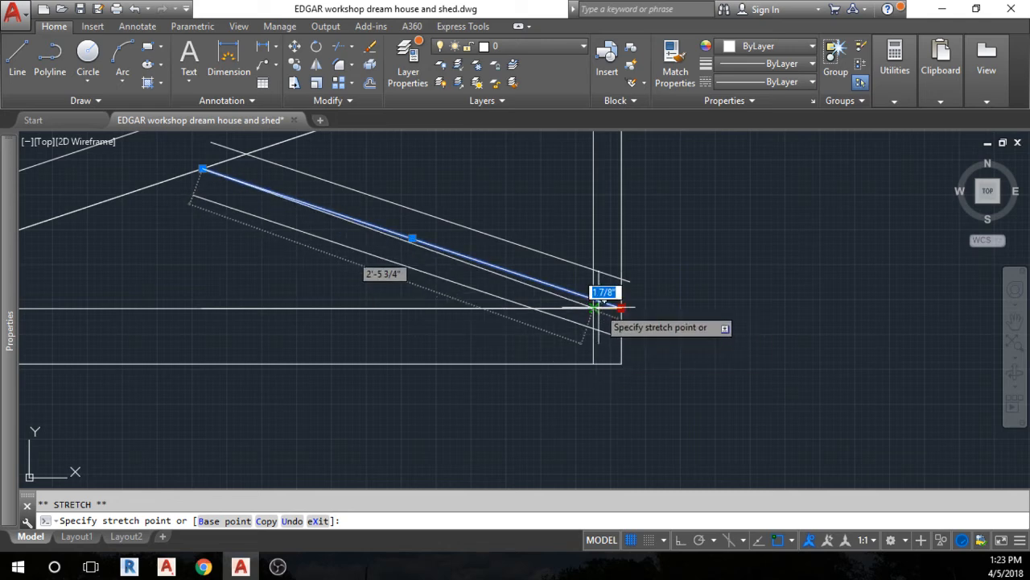
pyautogui.click(622, 308)
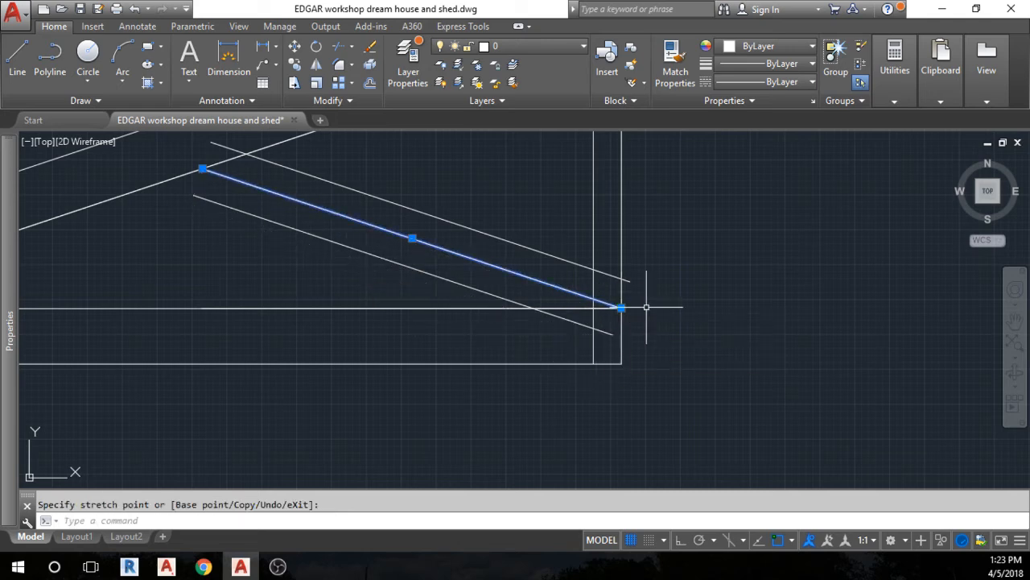
pyautogui.press('Escape')
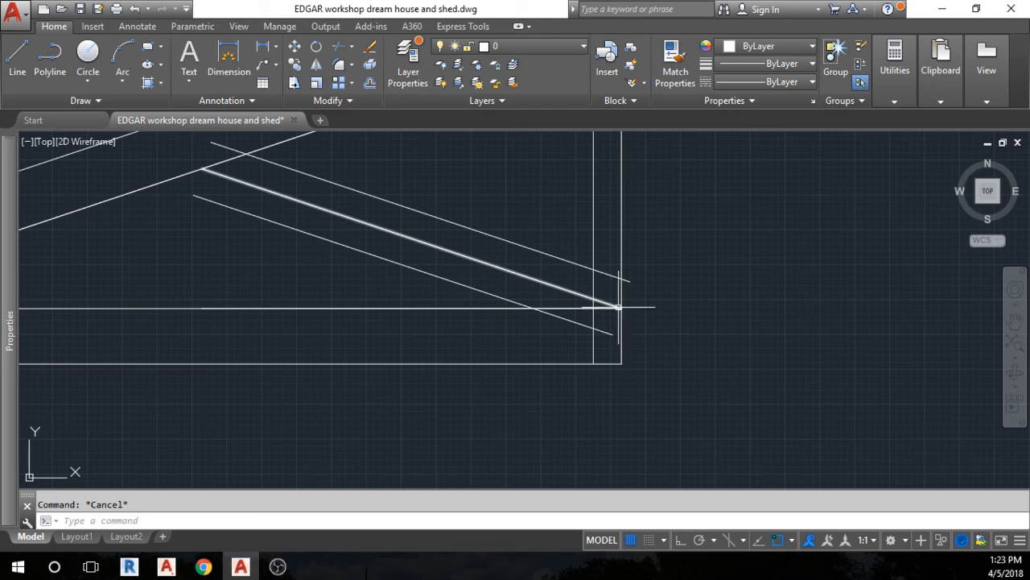
# Delete the two offset copies on either side of the diagonal web line.
pyautogui.click(425, 273)
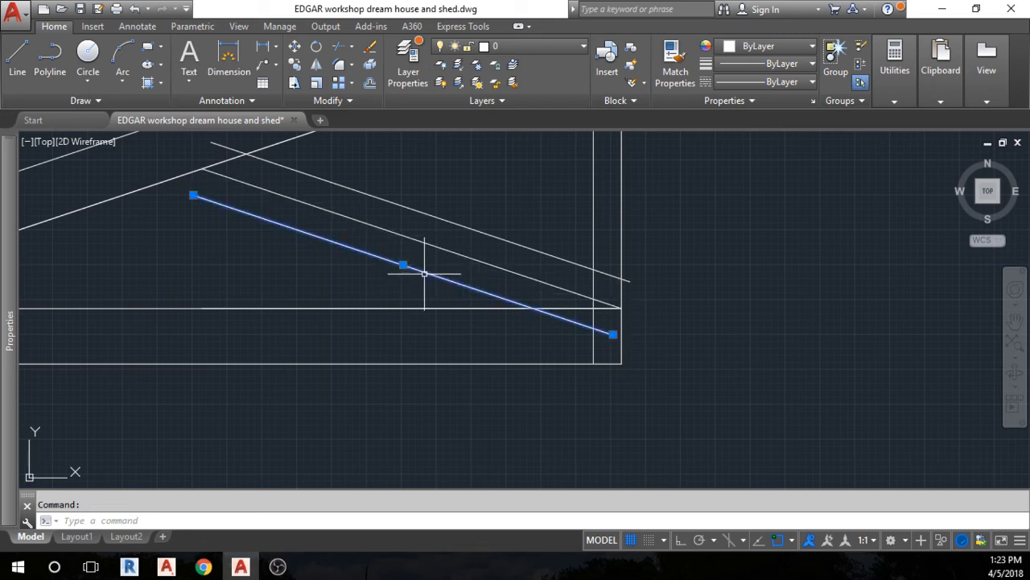
pyautogui.press('Delete')
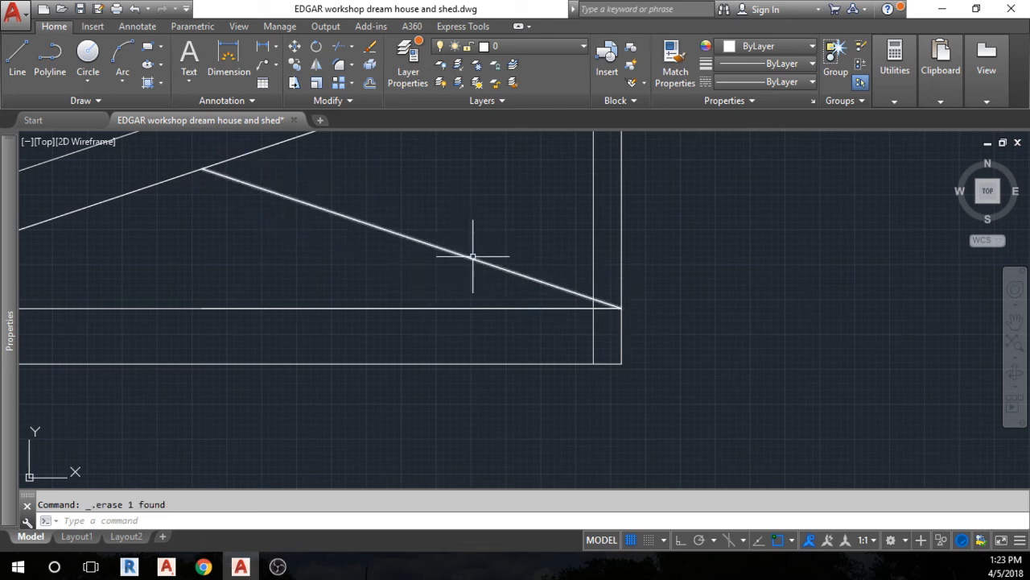
# Move the lower end of the diagonal web line to where the post's inner line meets the bottom chord's upper line.
pyautogui.click(585, 289)
pyautogui.click(622, 308)
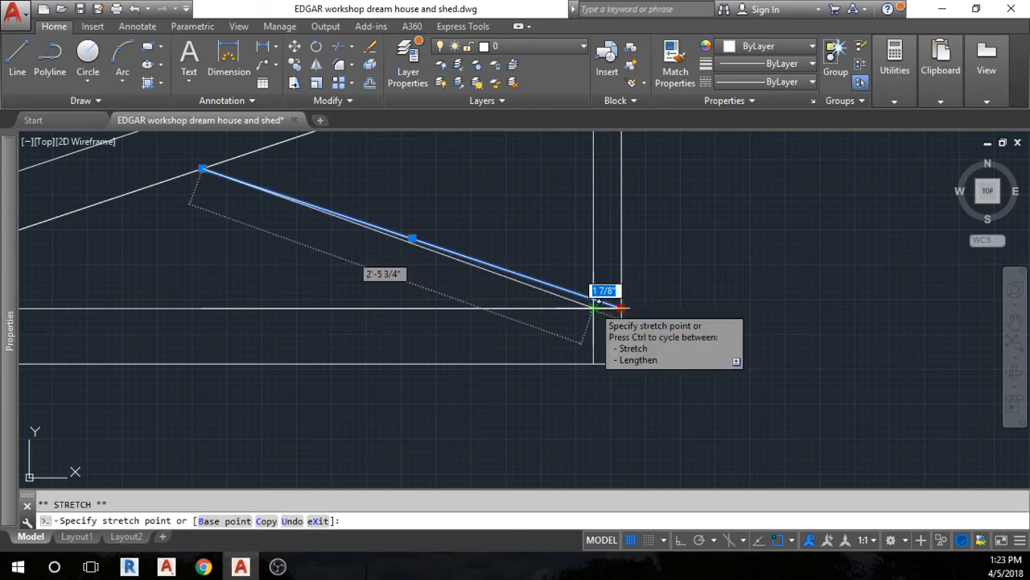
pyautogui.click(595, 307)
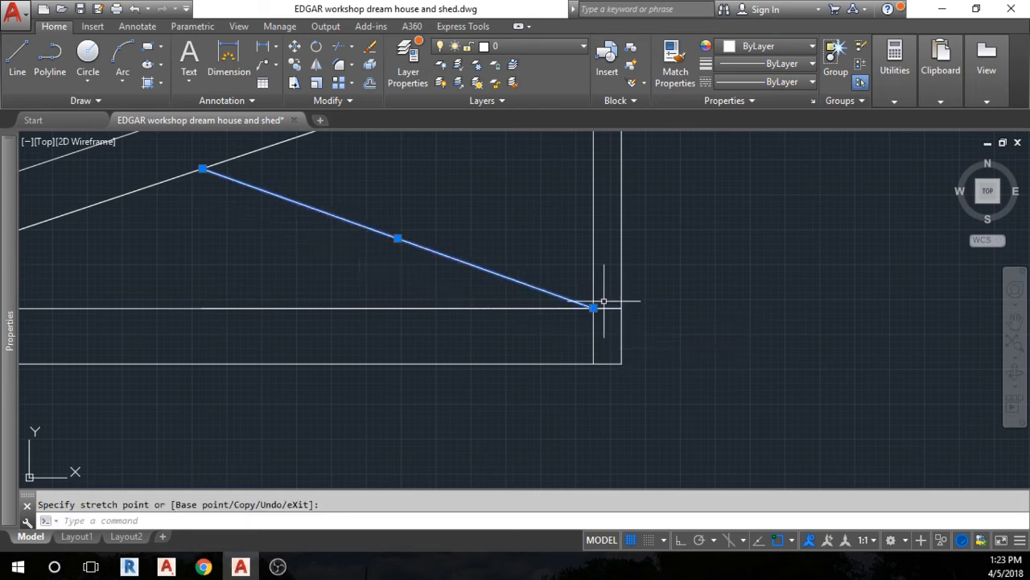
pyautogui.press('Escape')
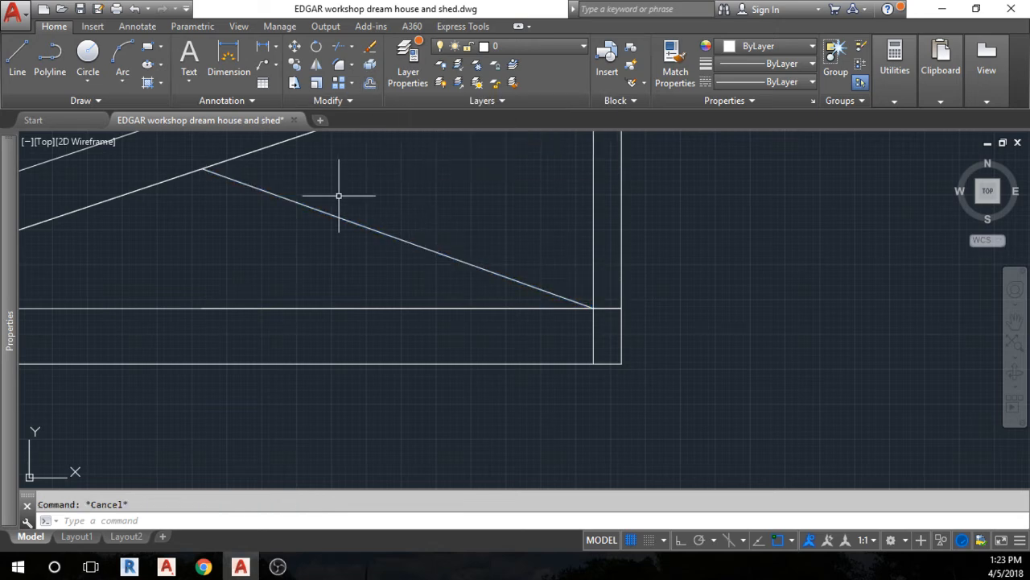
# Offset the diagonal web line 2 inches to each side.
pyautogui.click(369, 82)
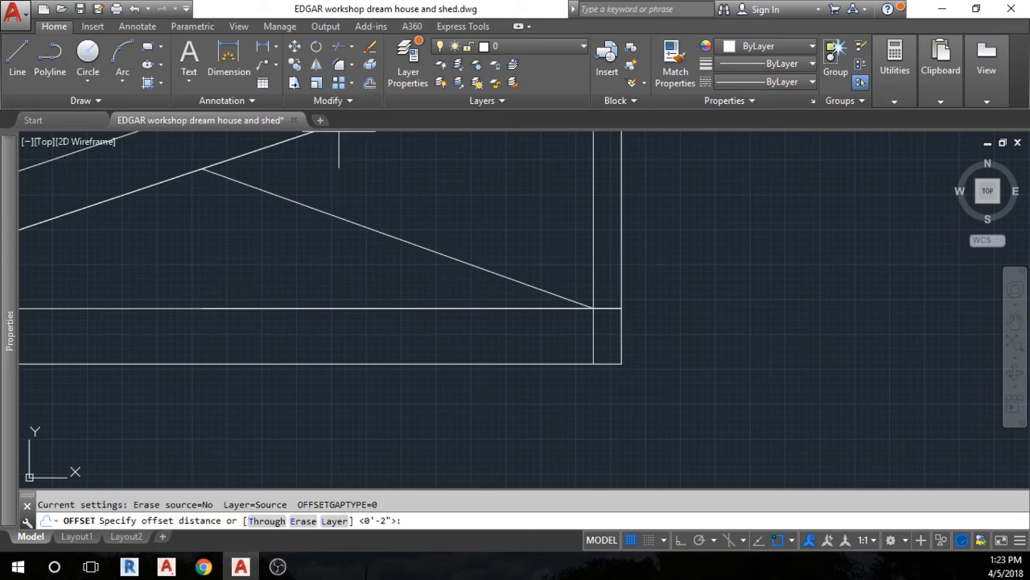
pyautogui.write('1')
pyautogui.press('Return')
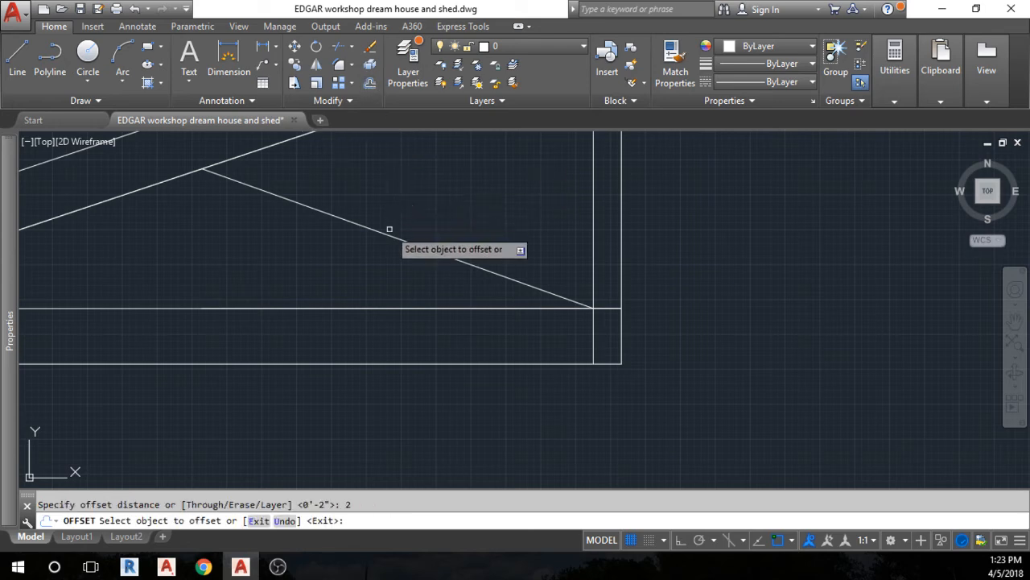
pyautogui.click(391, 235)
pyautogui.click(404, 232)
pyautogui.click(403, 239)
pyautogui.click(376, 253)
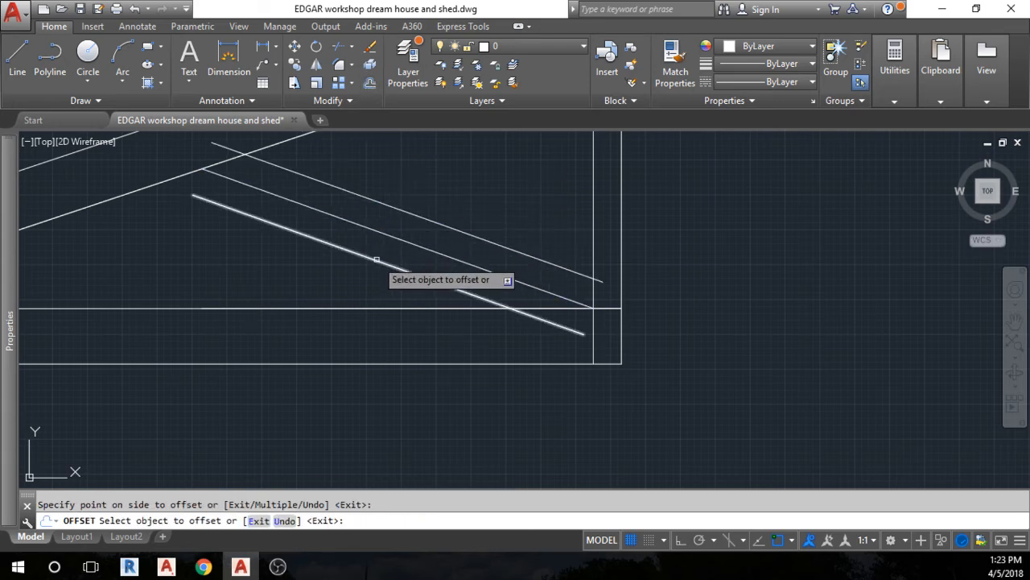
pyautogui.press('Escape')
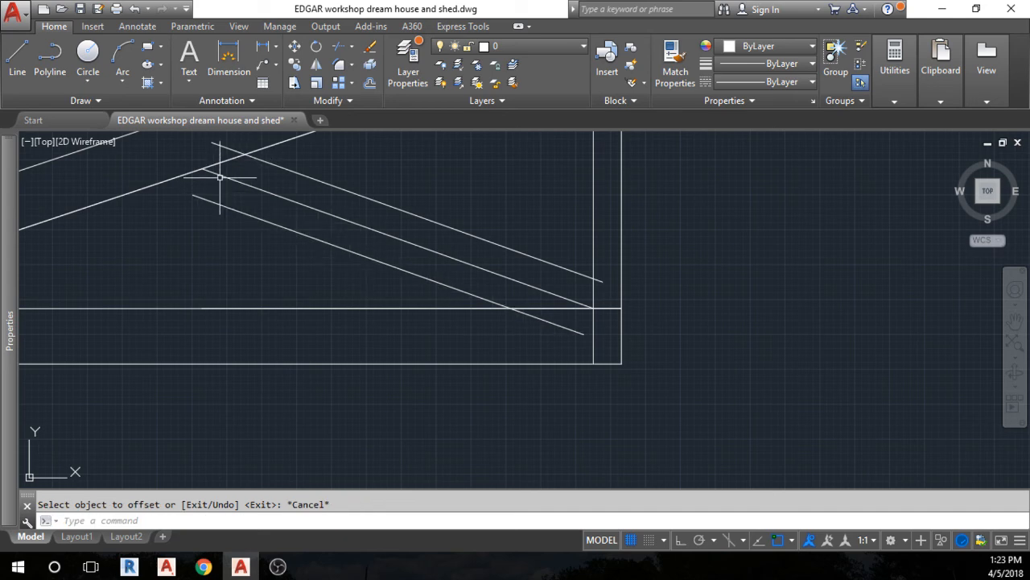
# Lengthen the upper end of the lower diagonal offset line past the lower rafter line.
pyautogui.click(209, 203)
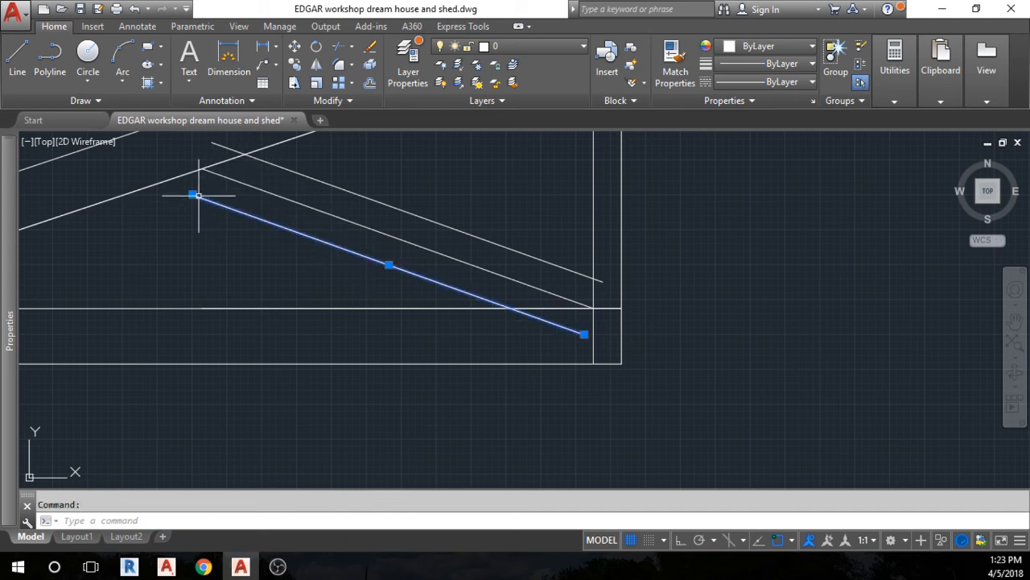
pyautogui.click(194, 196)
pyautogui.click(136, 173)
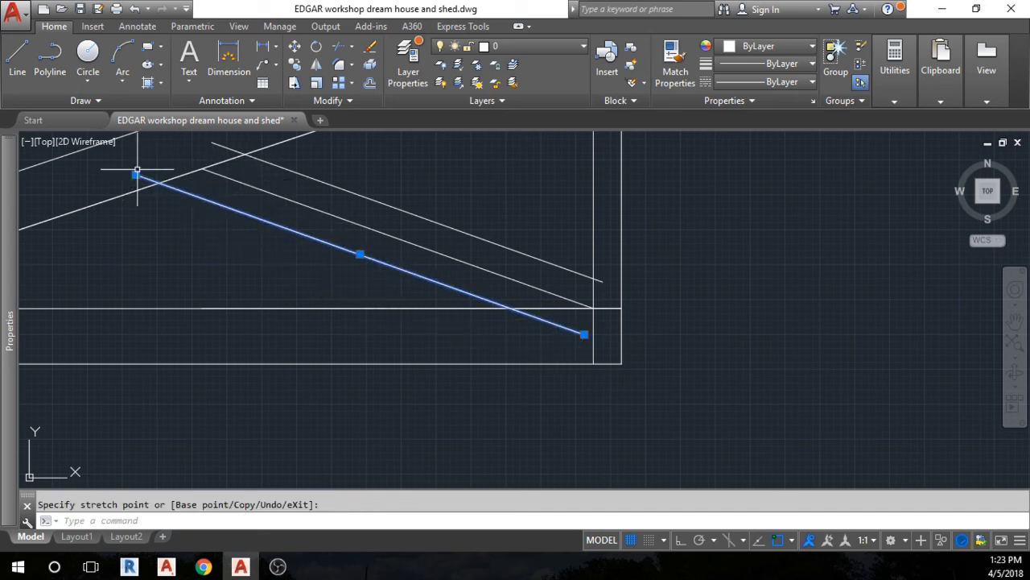
pyautogui.press('Escape')
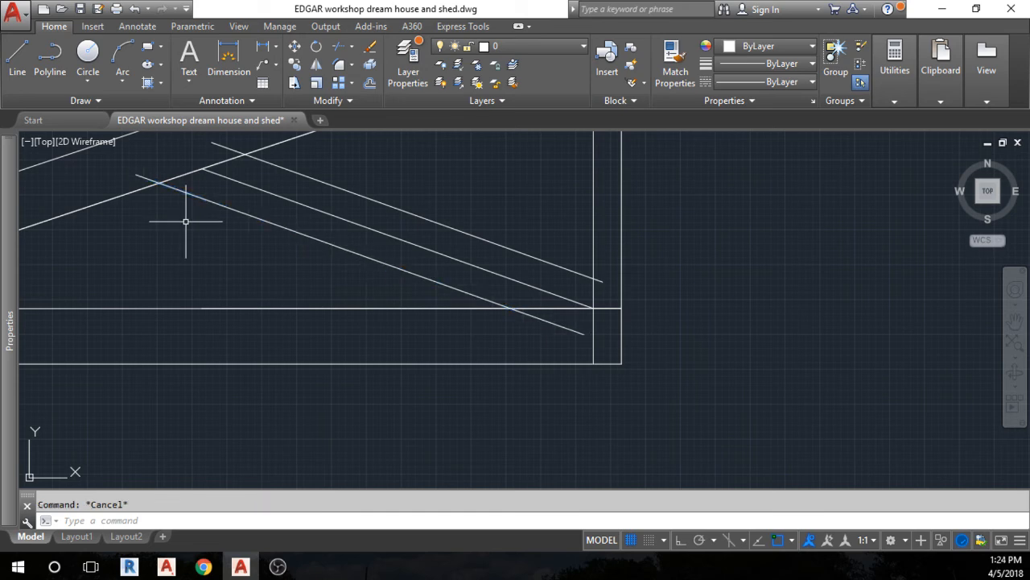
# Shorten the lower end of the upper diagonal offset line to the post's inner vertical line.
pyautogui.click(581, 275)
pyautogui.click(603, 281)
pyautogui.click(594, 278)
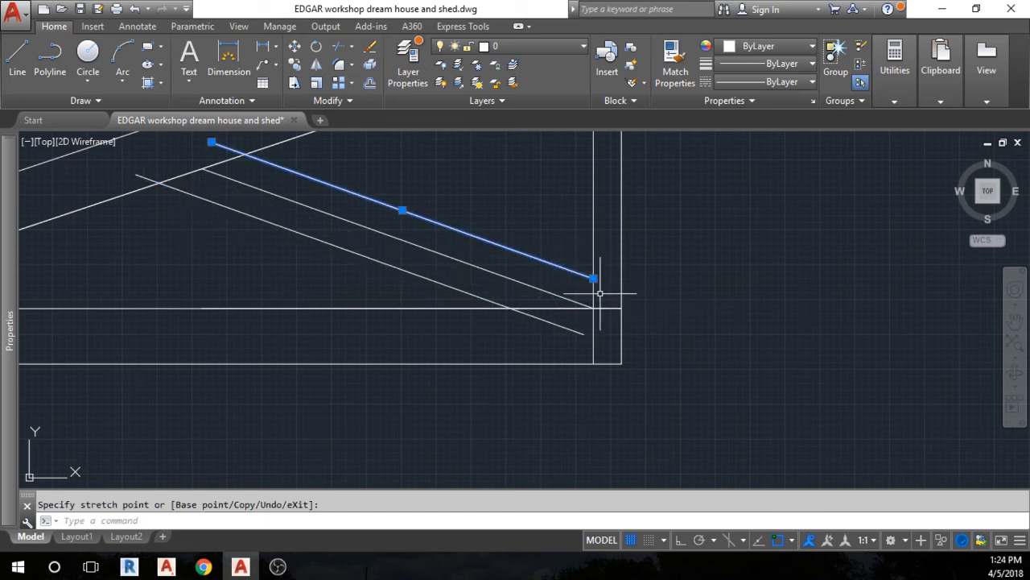
pyautogui.press('Escape')
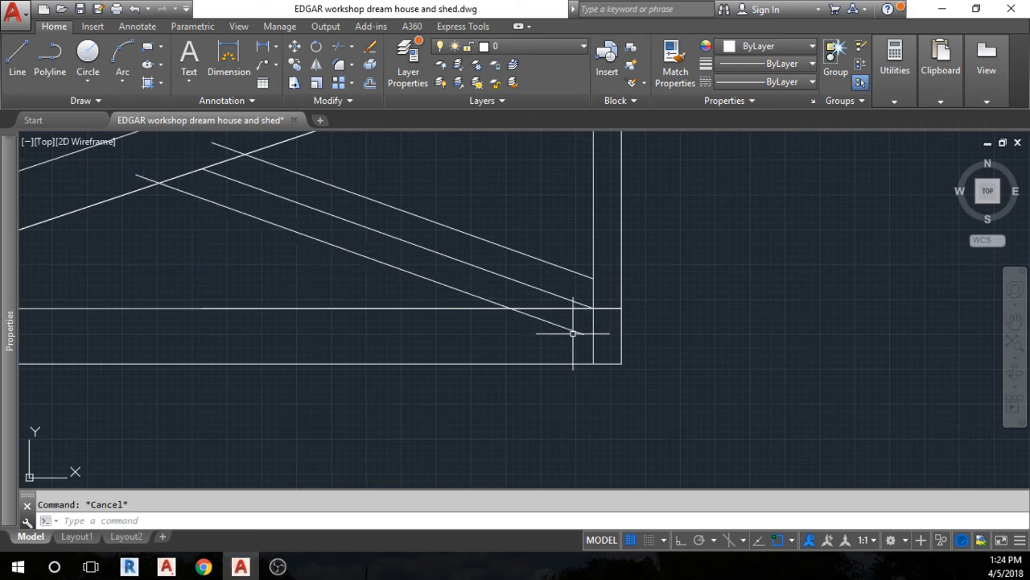
# Shorten the lower diagonal offset line to the bottom chord's upper line, and delete the middle diagonal line between the two offsets.
pyautogui.click(575, 330)
pyautogui.click(576, 333)
pyautogui.click(580, 334)
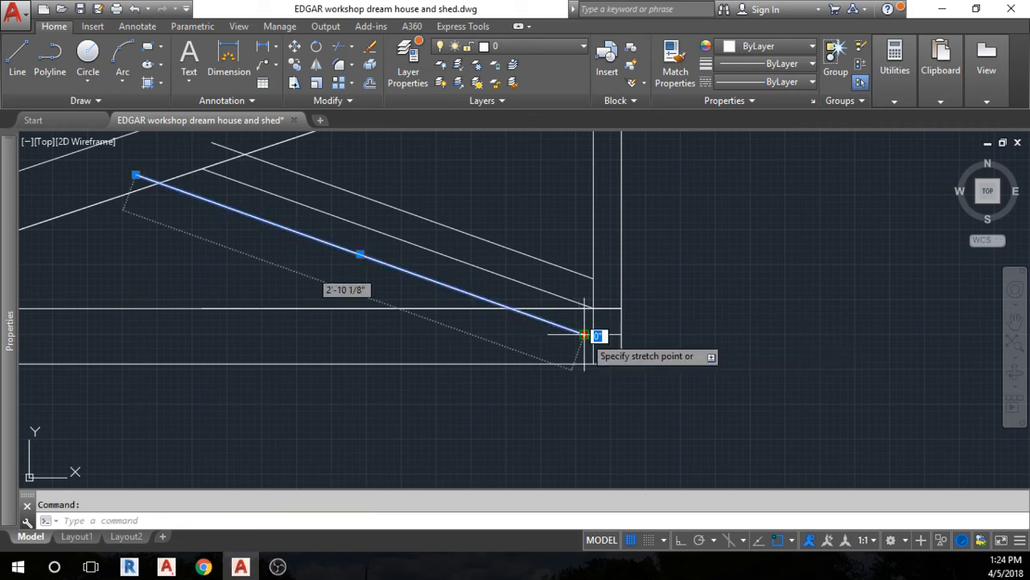
pyautogui.press('Escape')
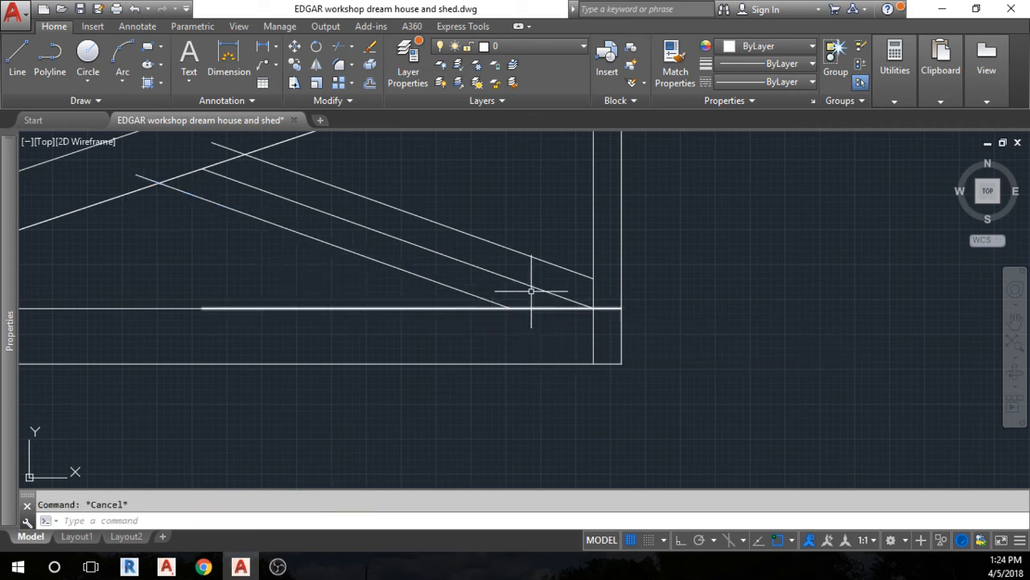
pyautogui.click(524, 284)
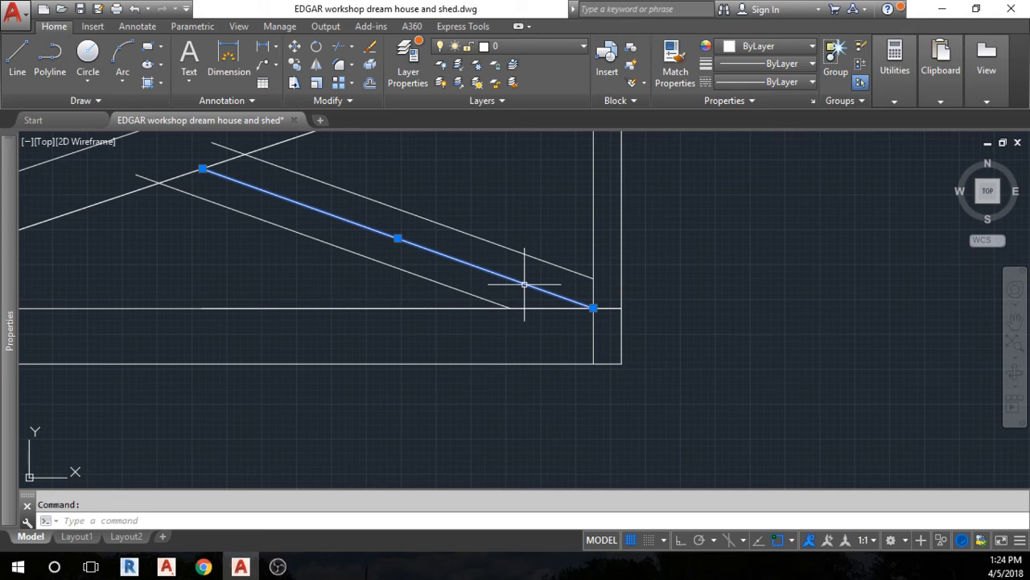
pyautogui.press('Delete')
# Shorten the upper ends of both diagonal web lines to their intersections with the lower rafter line.
pyautogui.click(216, 145)
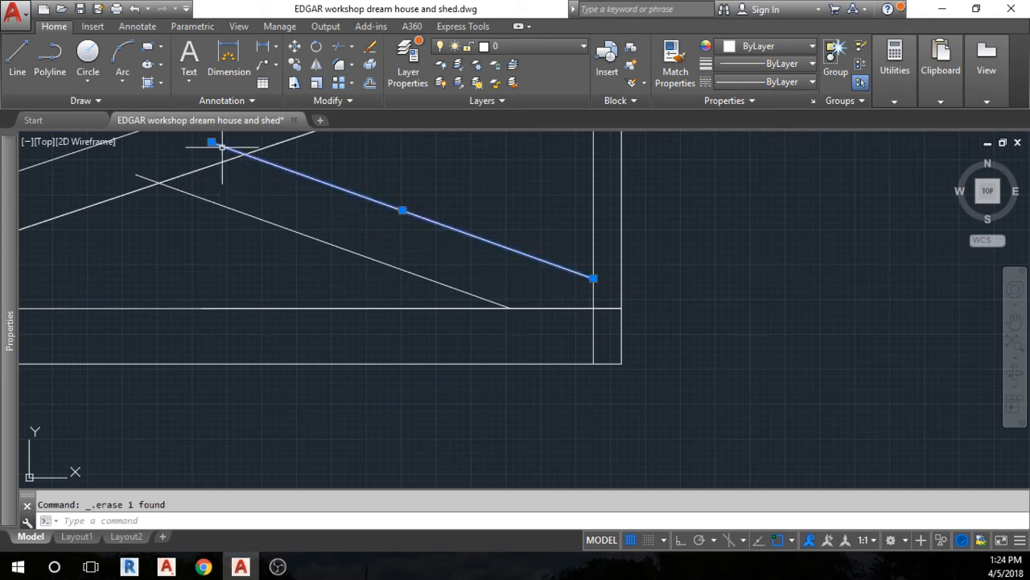
pyautogui.click(212, 143)
pyautogui.click(243, 154)
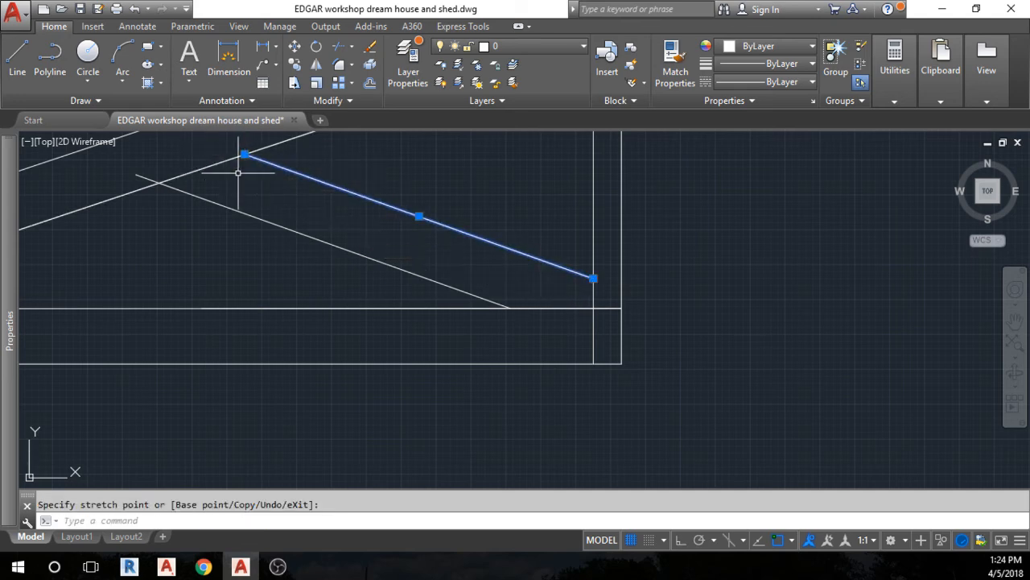
pyautogui.press('Escape')
pyautogui.click(147, 176)
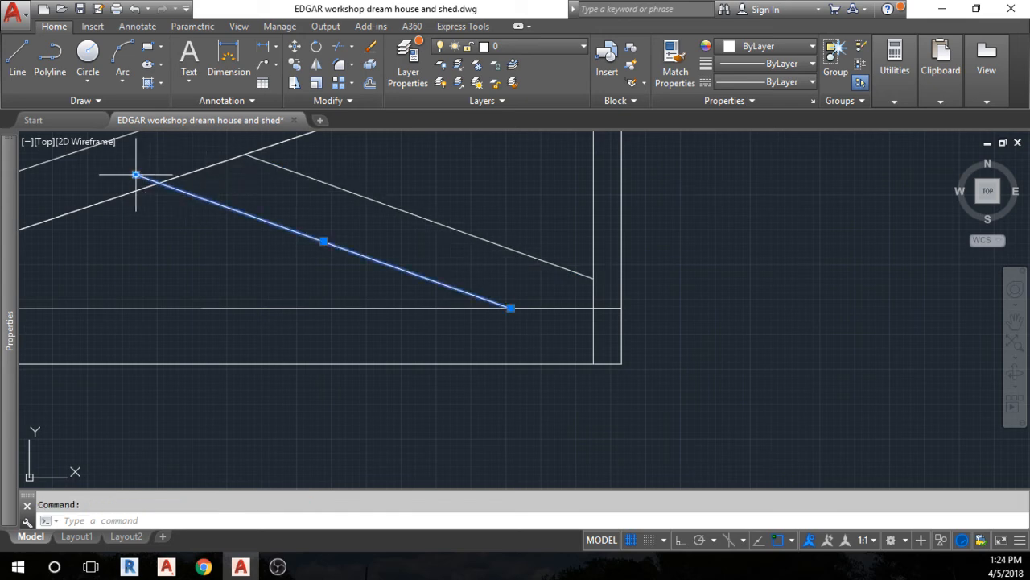
pyautogui.click(136, 174)
pyautogui.click(165, 185)
pyautogui.press('Escape')
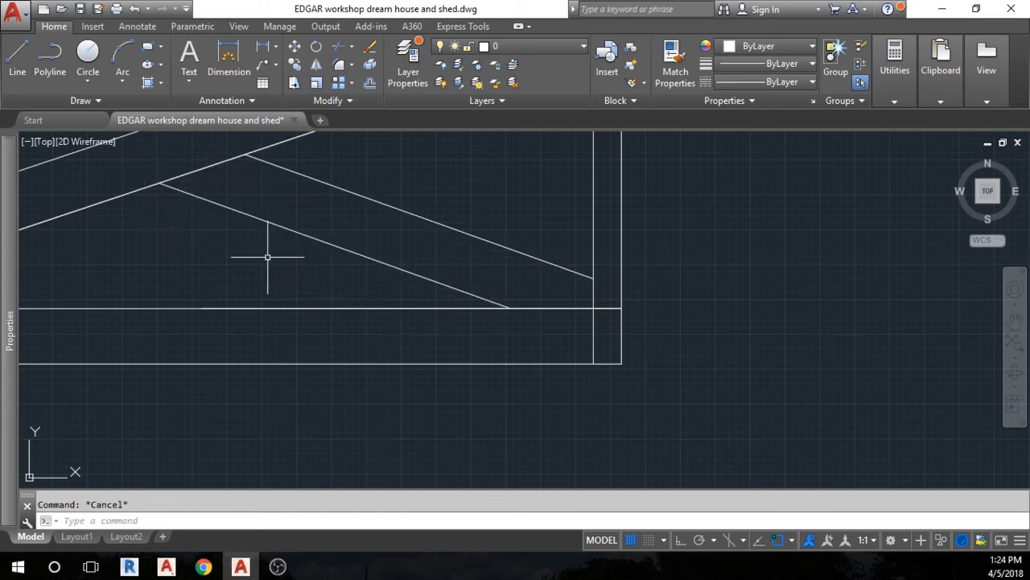
# Shorten the lower end of the post's inner vertical line to the bottom chord's upper line.
pyautogui.scroll(-4, 268, 257)
pyautogui.scroll(2, 302, 321)
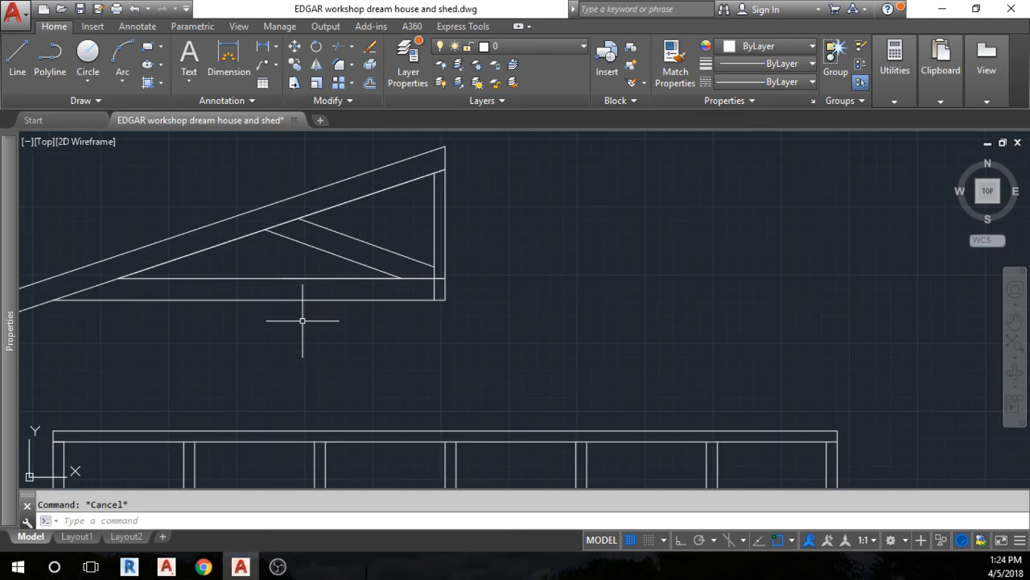
pyautogui.moveTo(302, 321); pyautogui.dragTo(476, 313, button='middle')
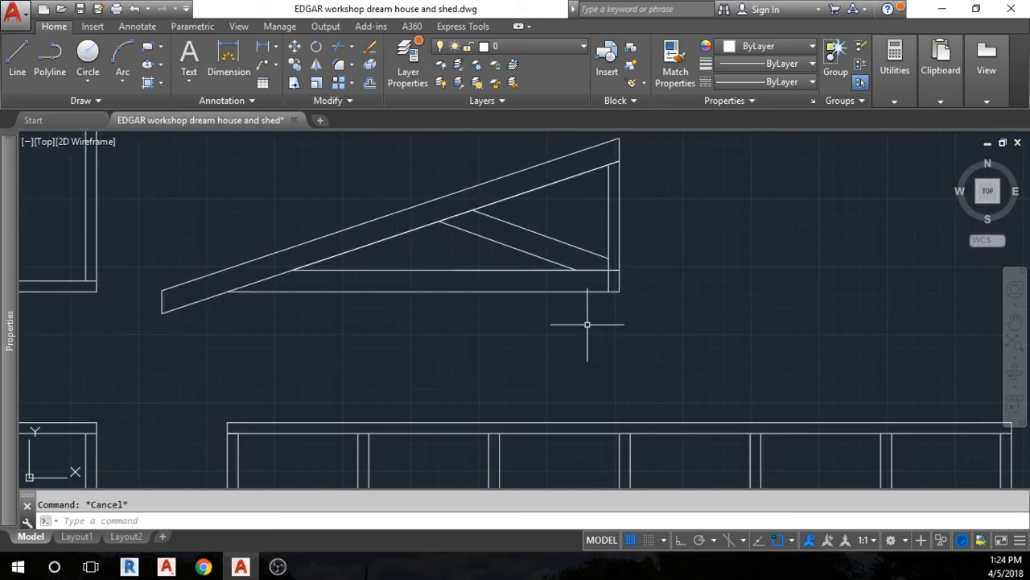
pyautogui.click(608, 286)
pyautogui.click(609, 291)
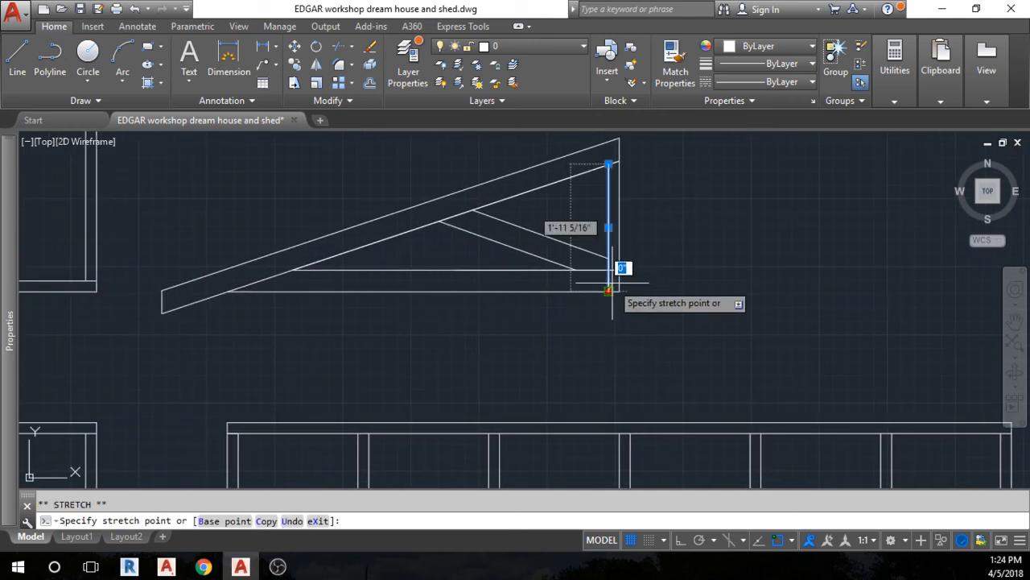
pyautogui.click(608, 258)
pyautogui.press('Escape')
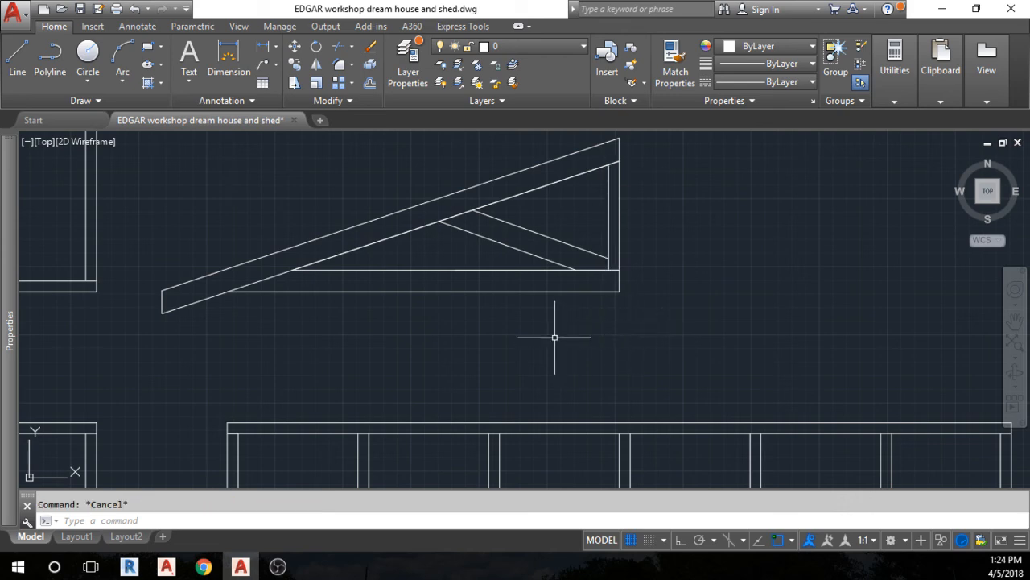
pyautogui.scroll(-2, 554, 337)
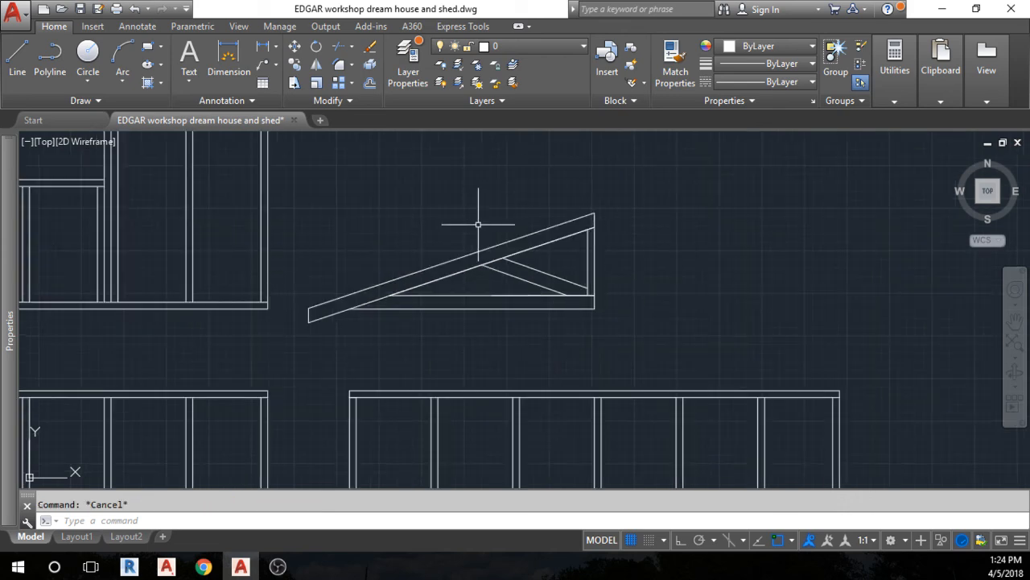
pyautogui.click(314, 64)
pyautogui.click(618, 184)
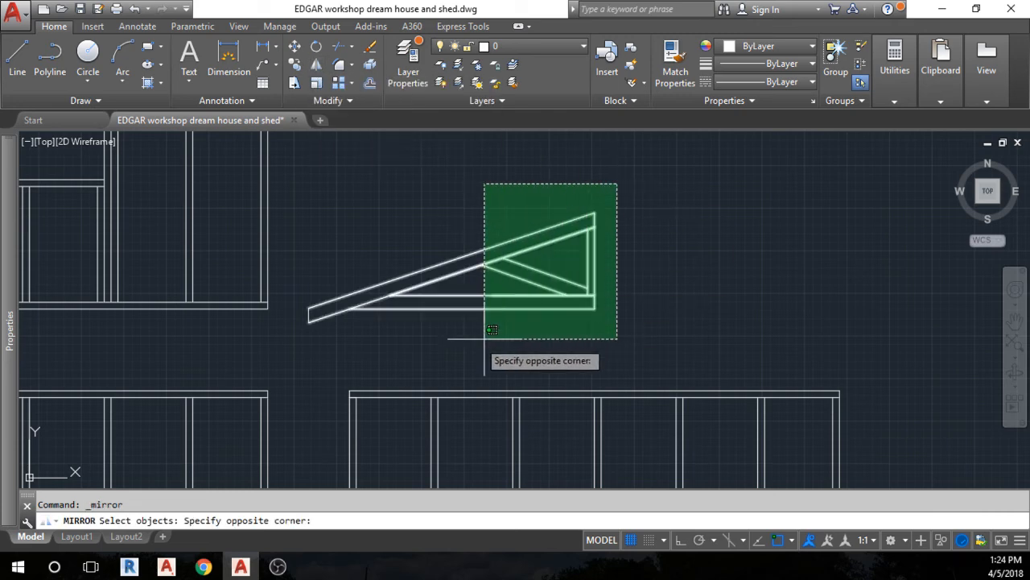
pyautogui.click(300, 344)
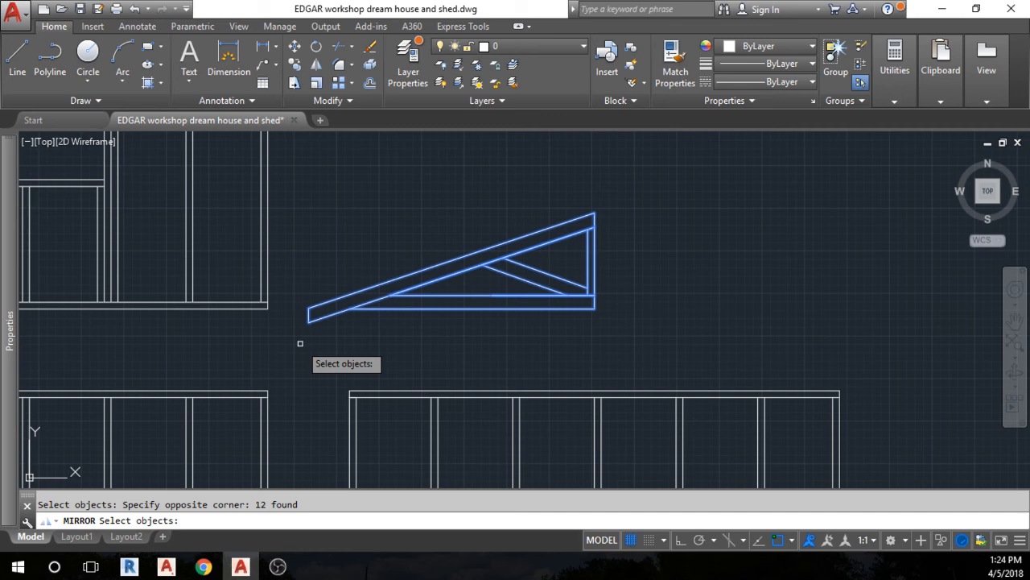
pyautogui.press('Return')
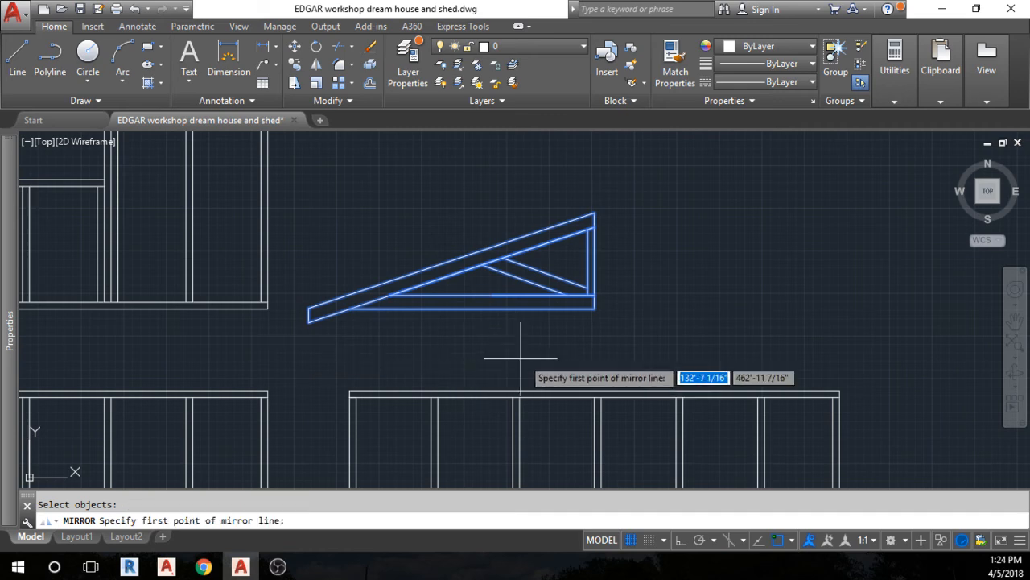
pyautogui.click(594, 309)
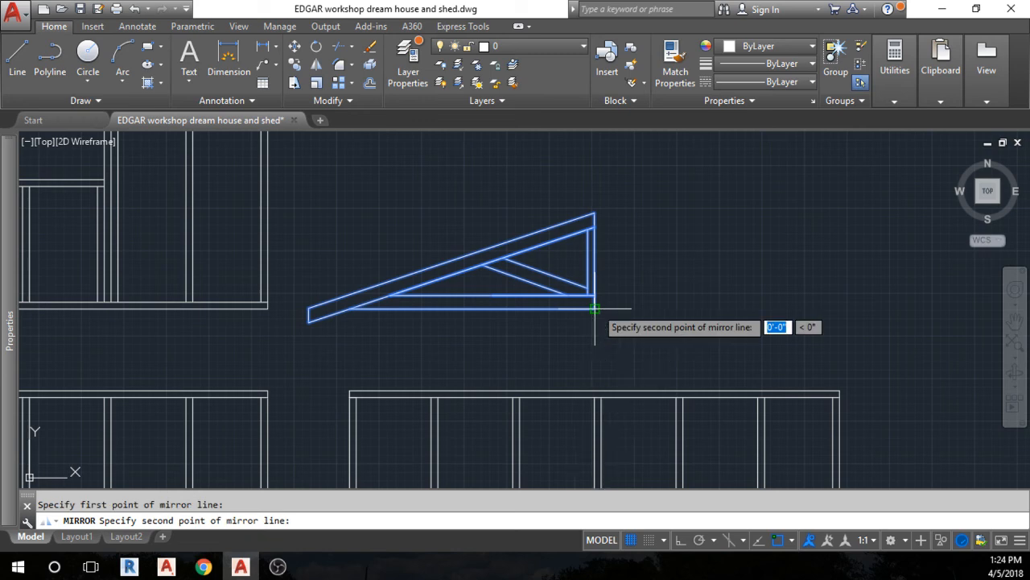
pyautogui.click(594, 213)
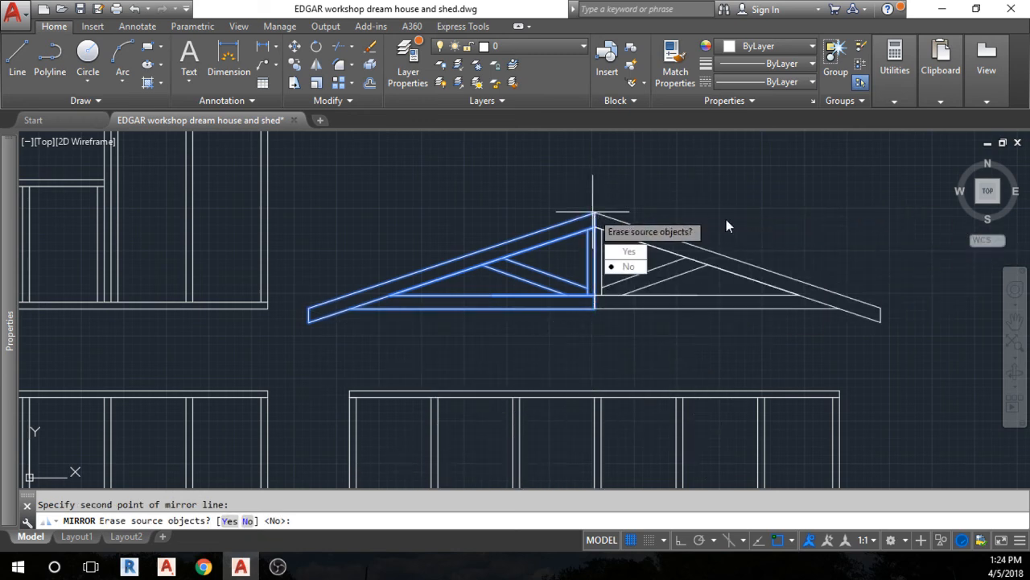
pyautogui.press('Escape')
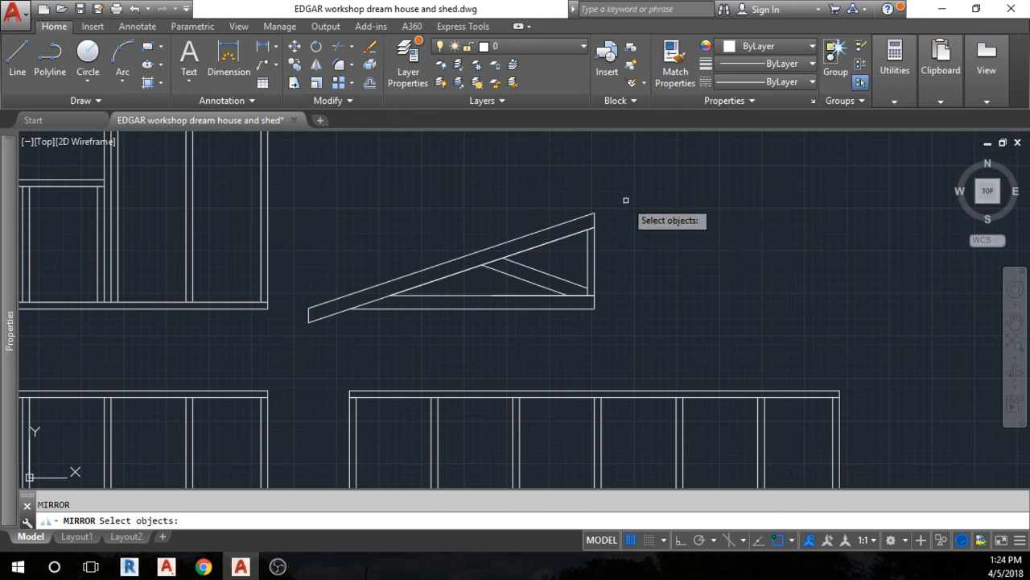
pyautogui.press('Escape')
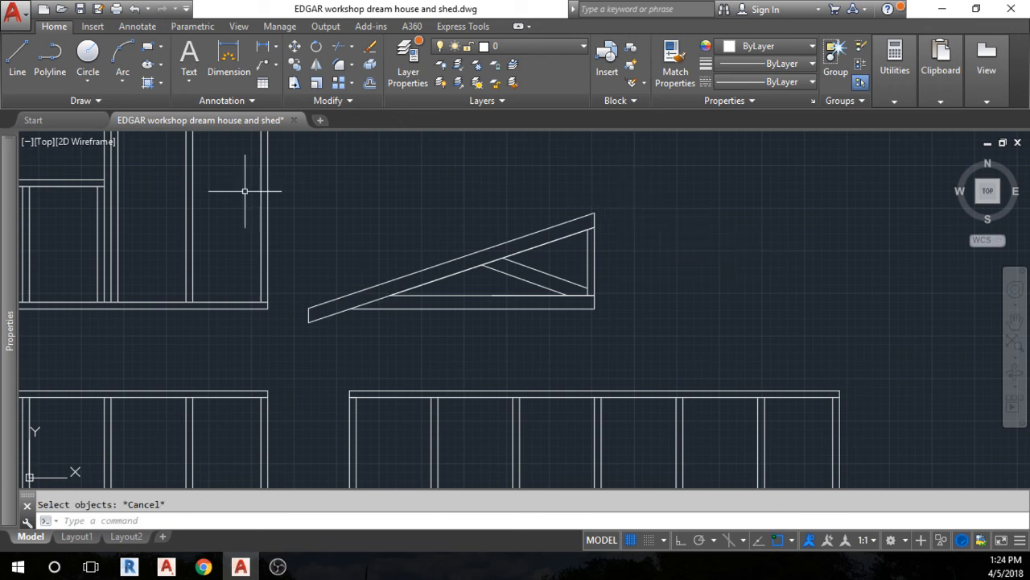
# Mirror the whole left half of the truss about its vertical centre line, keeping the source objects.
pyautogui.click(316, 65)
pyautogui.click(618, 181)
pyautogui.click(288, 344)
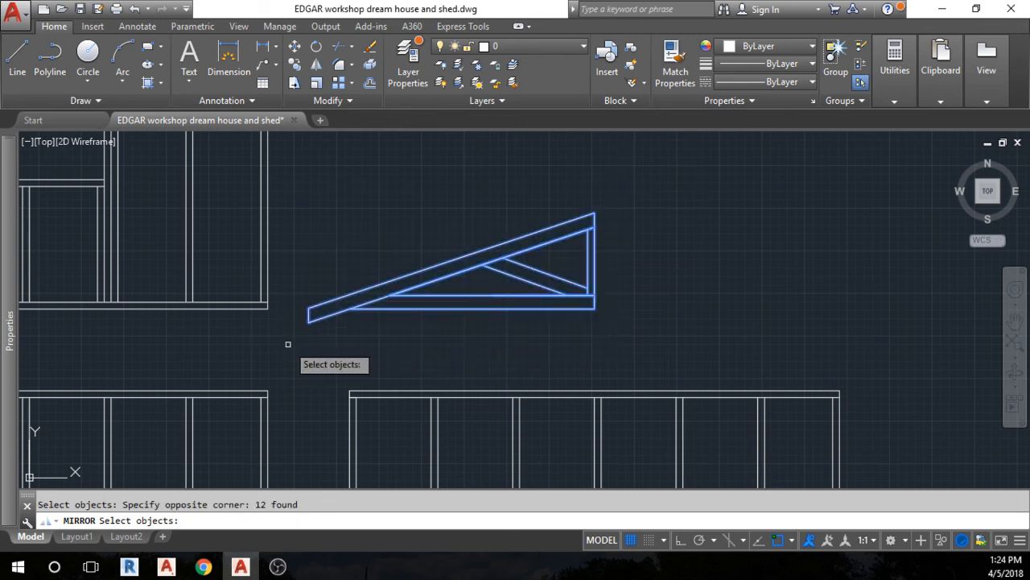
pyautogui.press('Return')
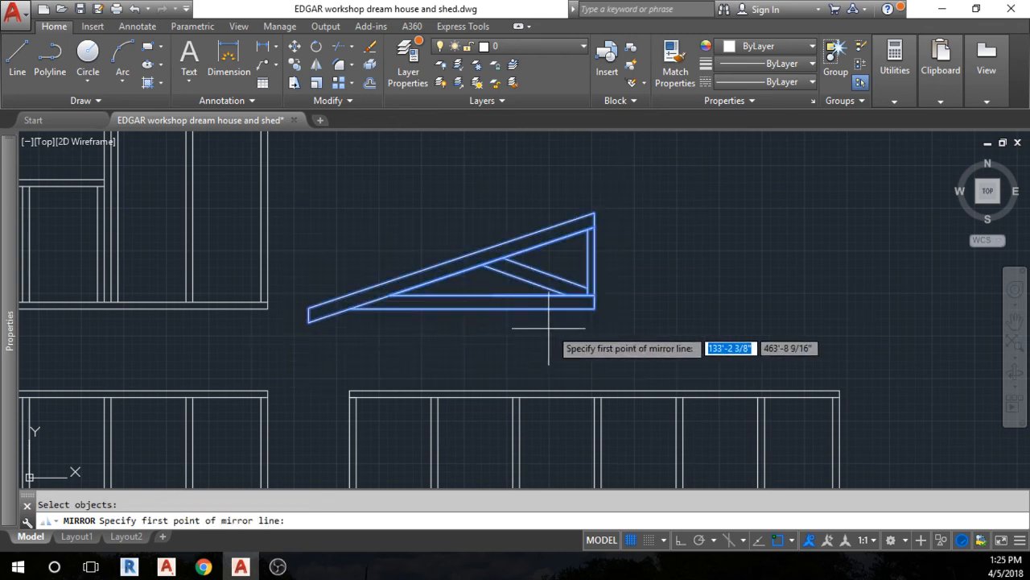
pyautogui.click(594, 307)
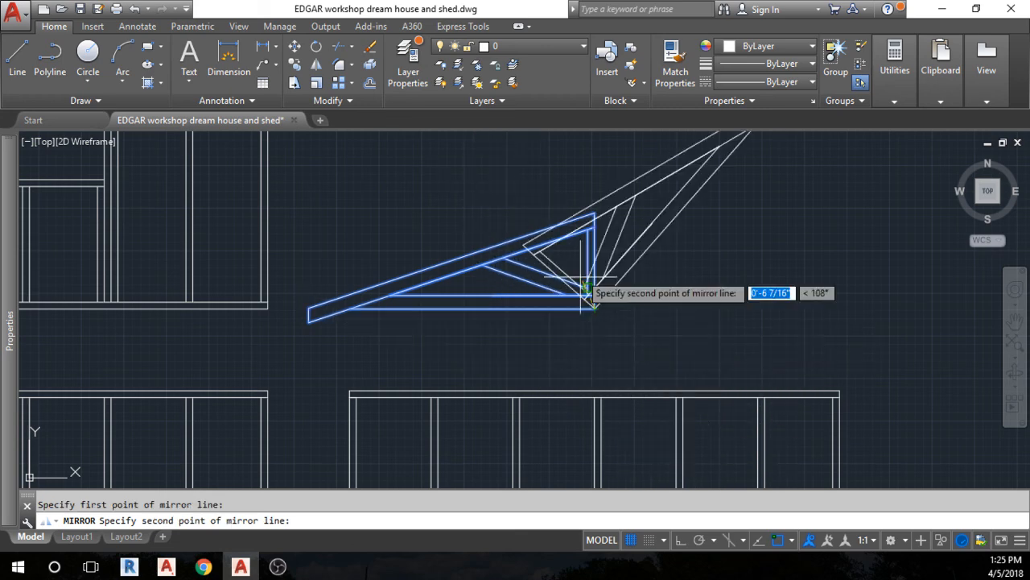
pyautogui.click(595, 213)
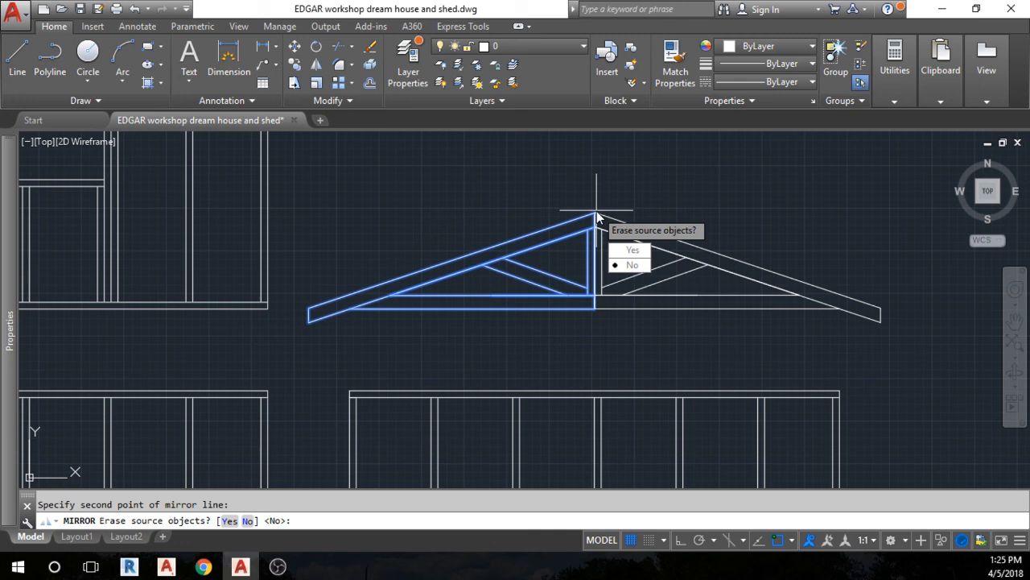
pyautogui.press('Return')
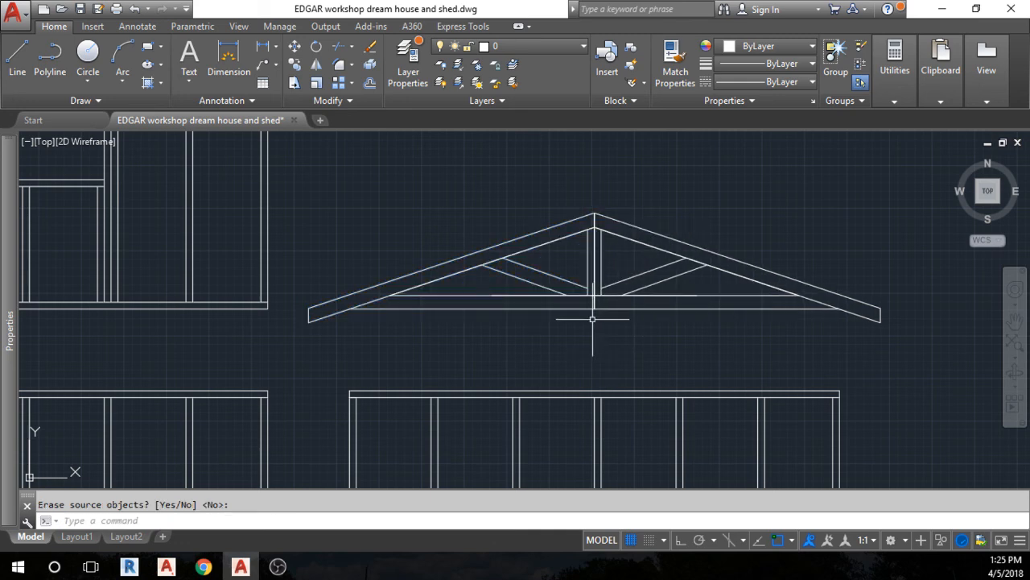
# Delete the two overlapping vertical centre lines inside the post below the peak joint, and save the drawing.
pyautogui.scroll(2, 593, 319)
pyautogui.scroll(-2, 592, 319)
pyautogui.click(594, 293)
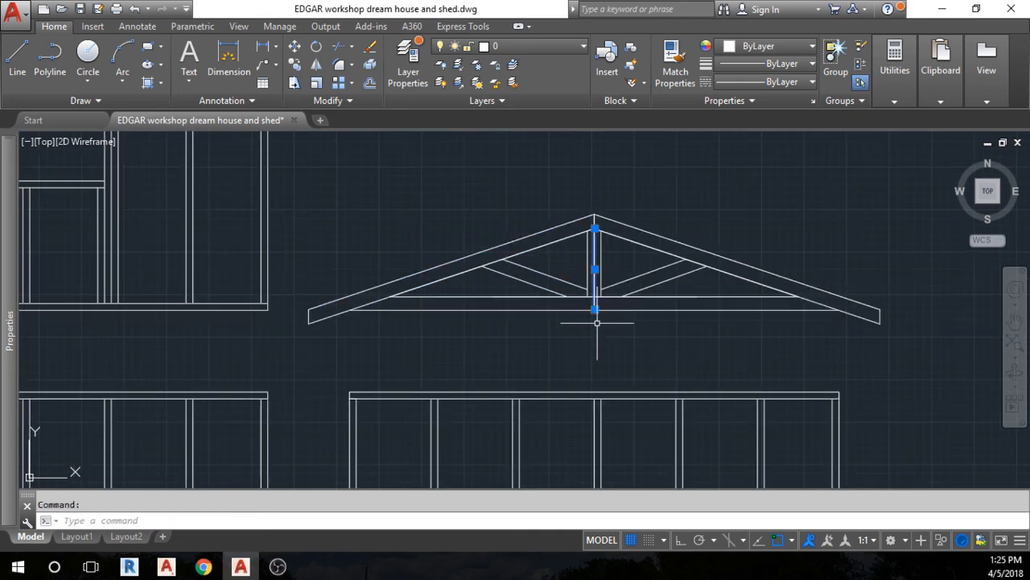
pyautogui.press('Delete')
pyautogui.click(596, 300)
pyautogui.press('Delete')
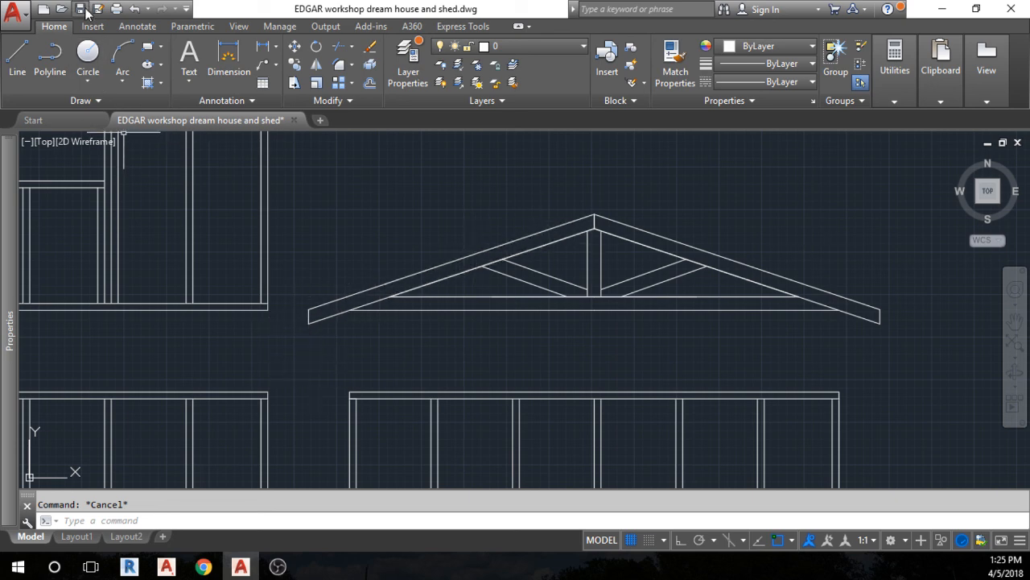
pyautogui.hotkey('ctrl', 's')
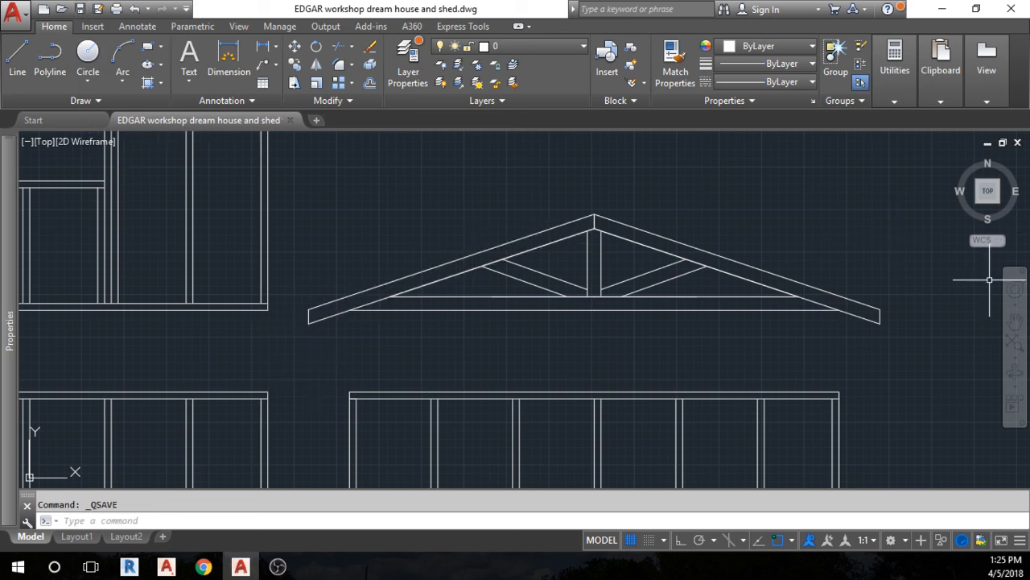